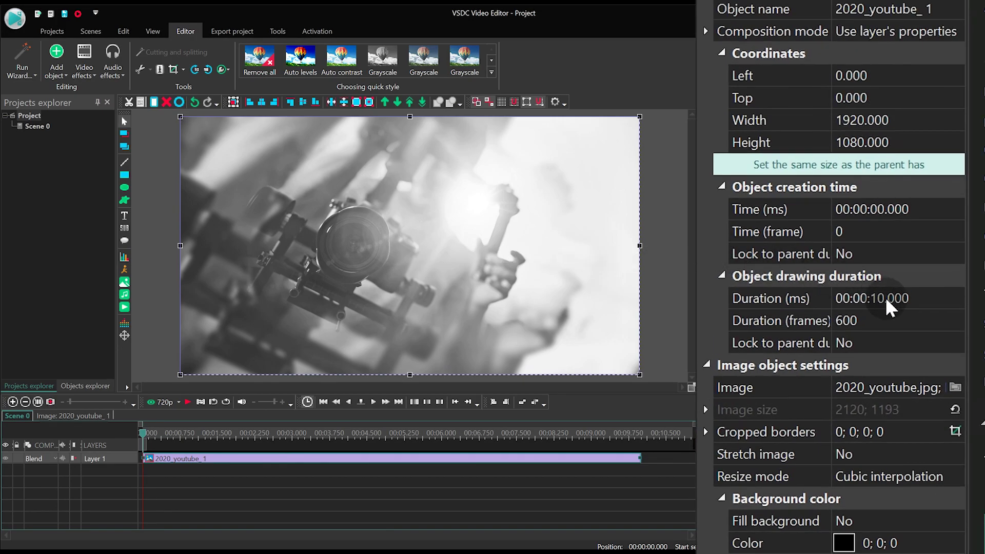
# Step: Set the photo's Duration to 00:00:03.000, then open the image's own timeline
pyautogui.click(886, 298)
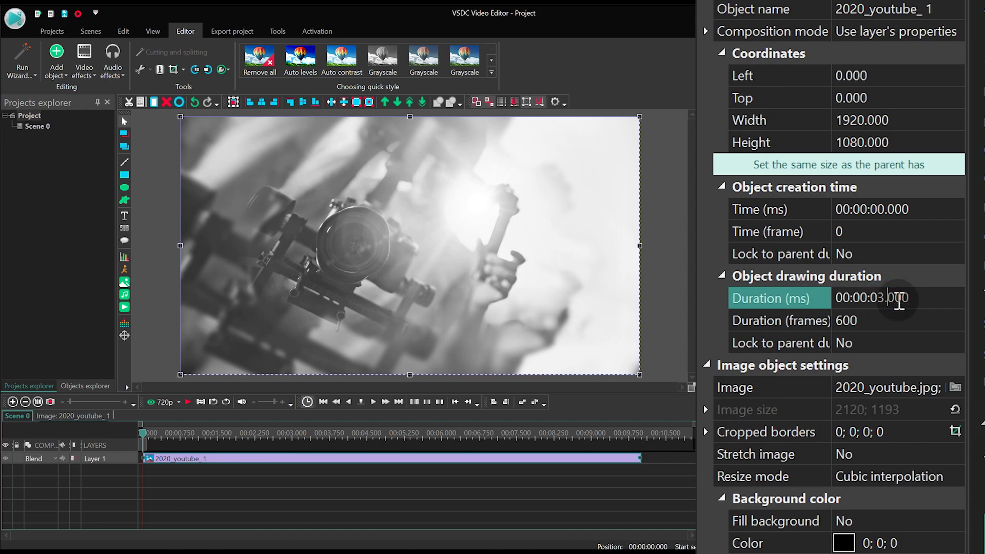
pyautogui.write('03')
pyautogui.press('Return')
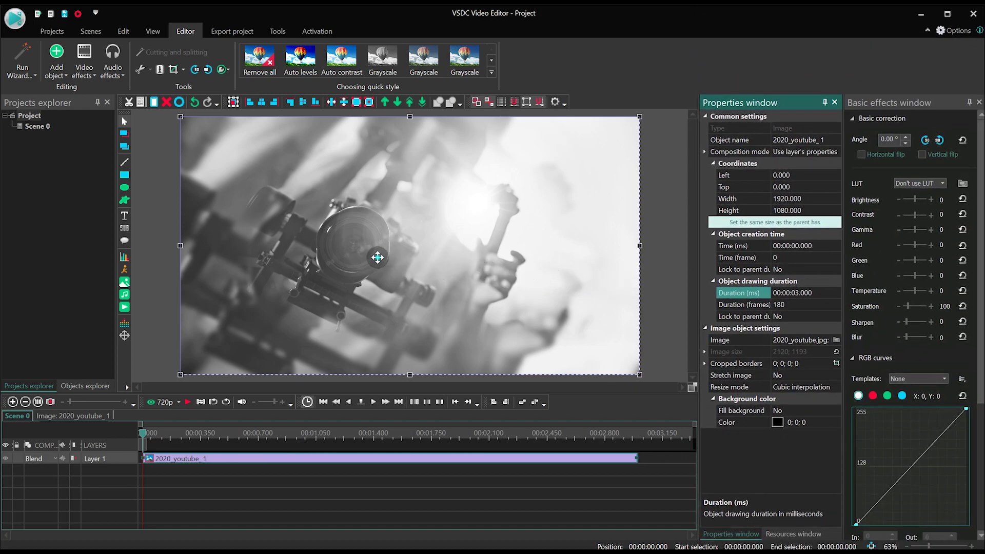
pyautogui.doubleClick(377, 256)
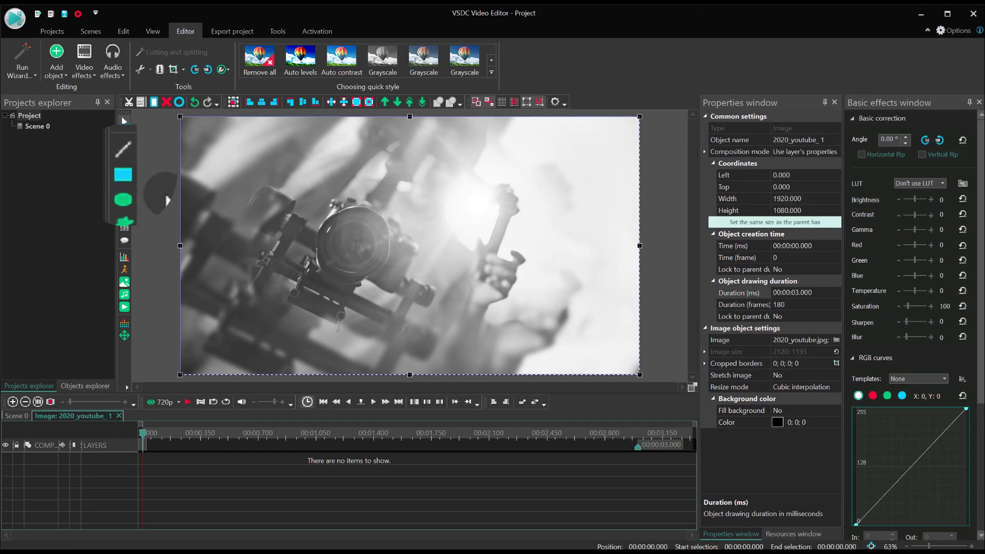
# Step: Add a fill-only rectangle sized to match the parent photo
pyautogui.click(124, 176)
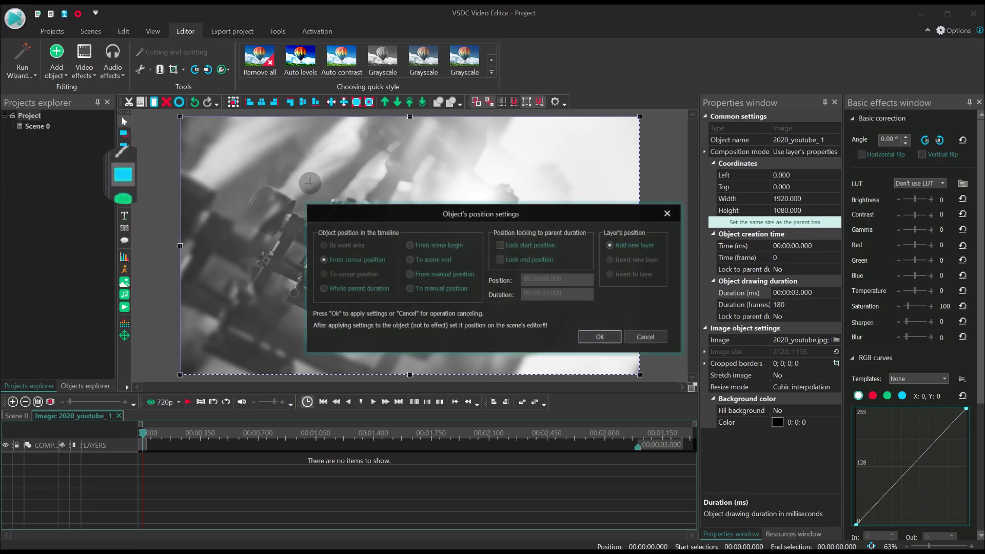
pyautogui.press('Return')
pyautogui.moveTo(305, 169); pyautogui.dragTo(505, 308)
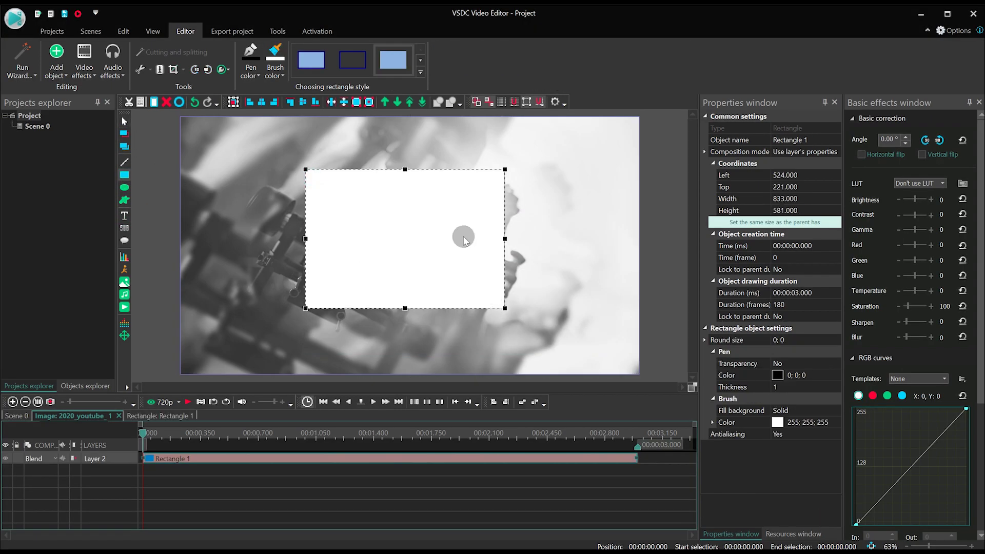
pyautogui.click(394, 68)
pyautogui.click(882, 111)
# Step: Give the rectangle a bright blue #0080FF (0; 128; 255) brush fill
pyautogui.click(931, 474)
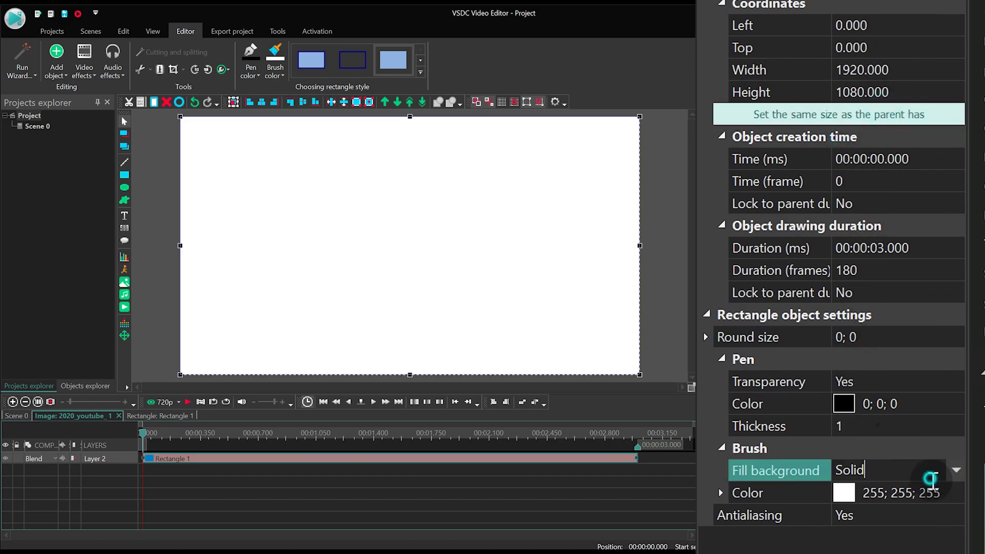
pyautogui.click(949, 493)
pyautogui.click(956, 496)
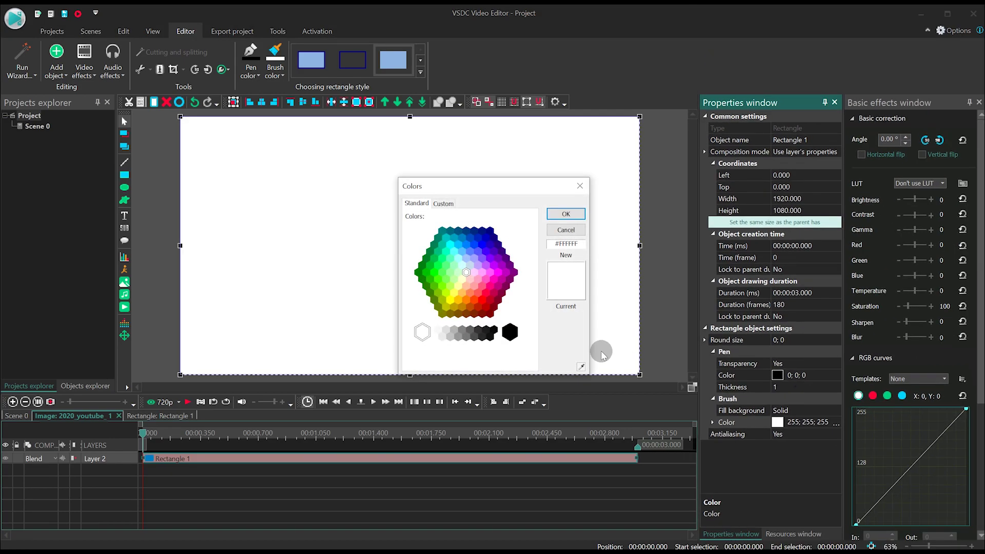
pyautogui.click(466, 245)
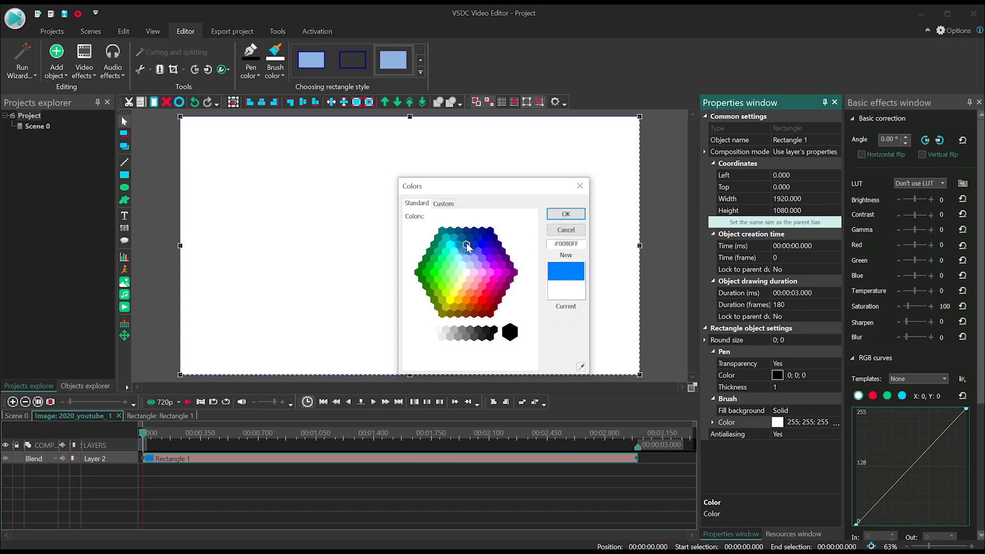
pyautogui.doubleClick(466, 247)
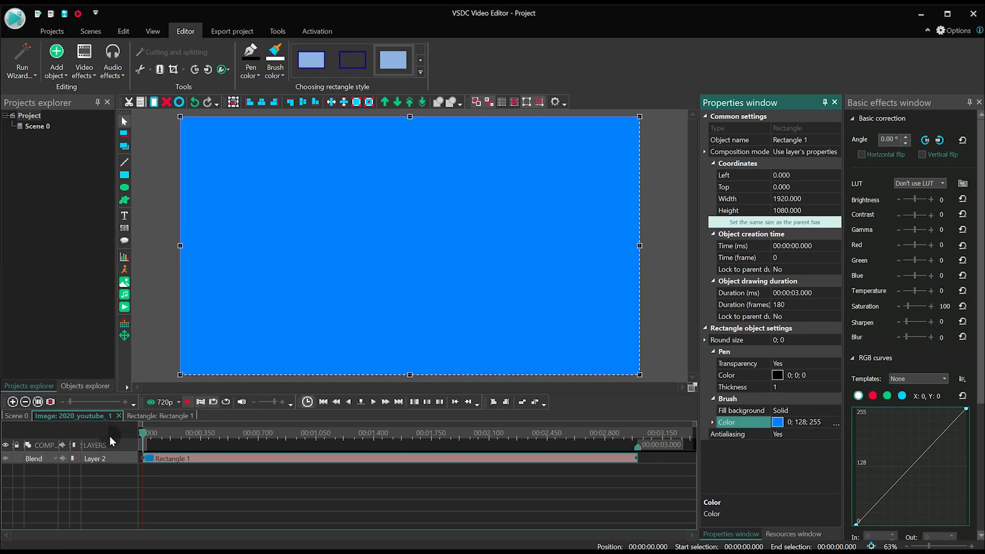
# Step: Set the rectangle layer's blend mode to Multiply, then select the photo
pyautogui.click(48, 460)
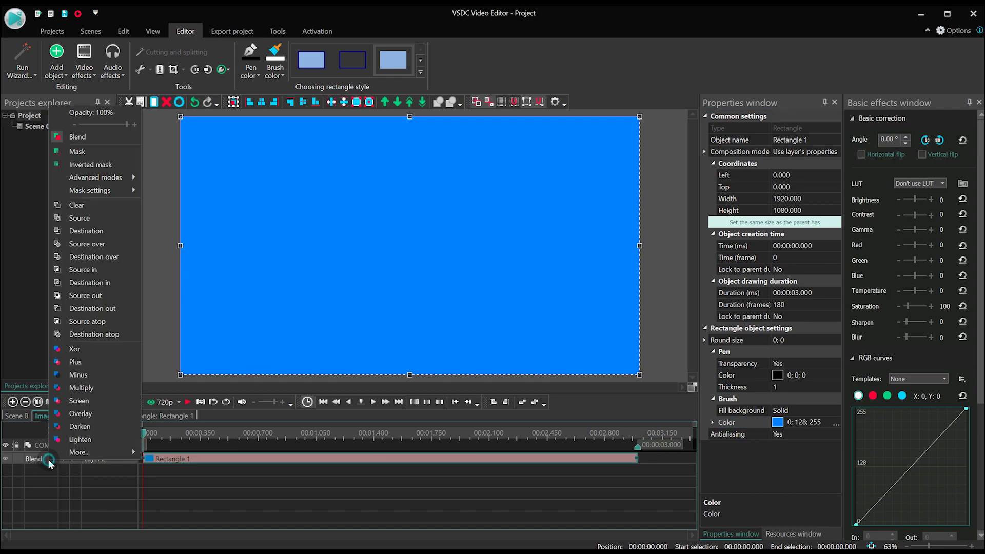
pyautogui.click(94, 386)
pyautogui.click(368, 322)
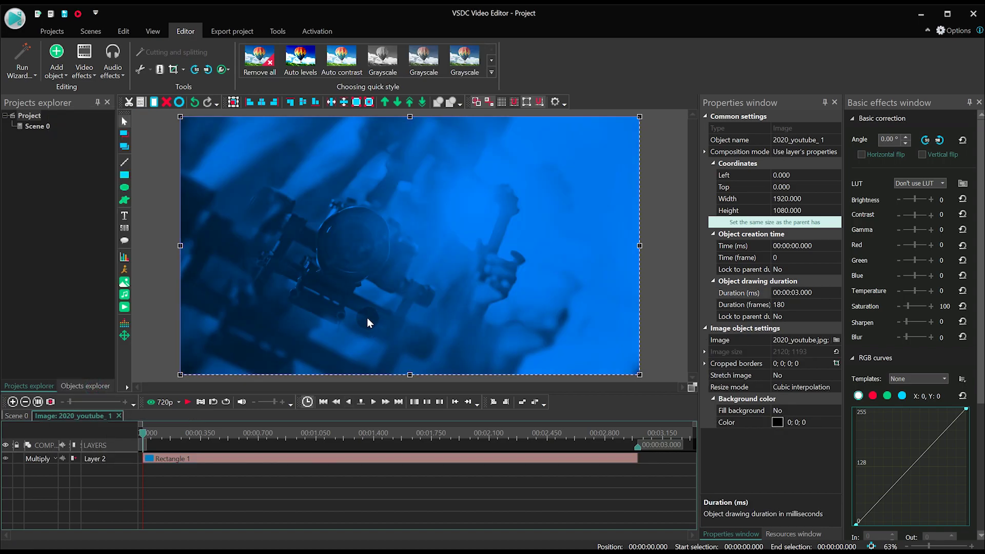
pyautogui.click(88, 73)
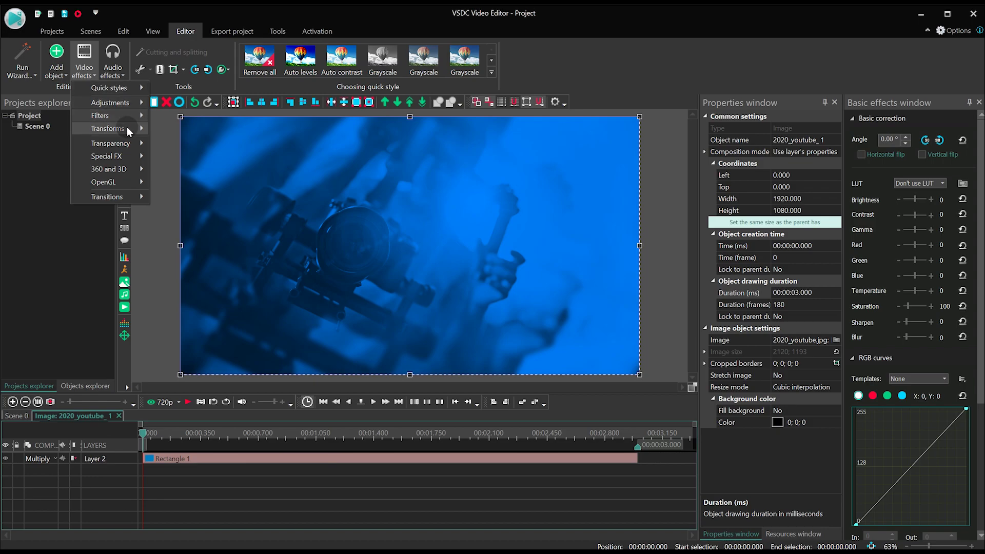
# Step: Add a Zoom transform effect to the photo with default placement
pyautogui.moveTo(139, 128)
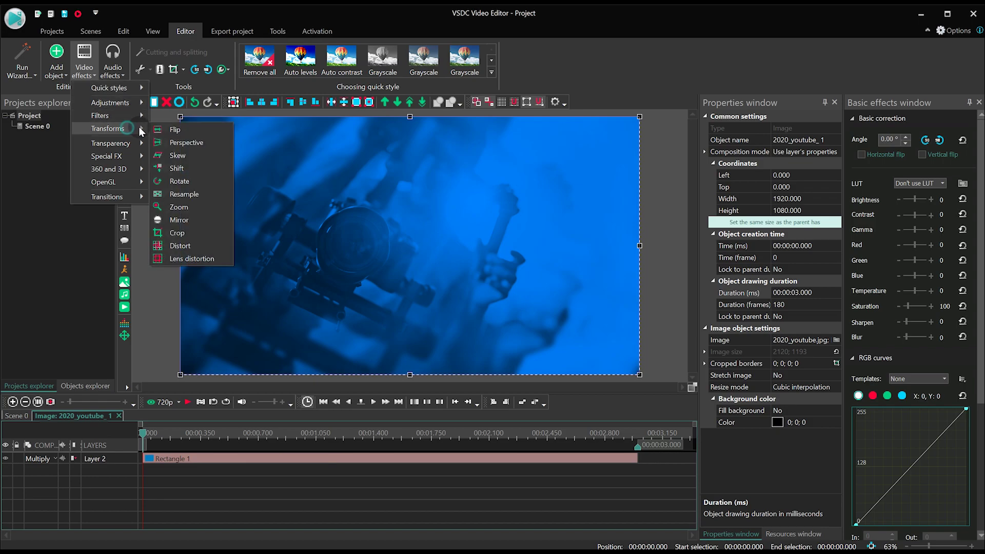
pyautogui.click(201, 208)
pyautogui.press('Return')
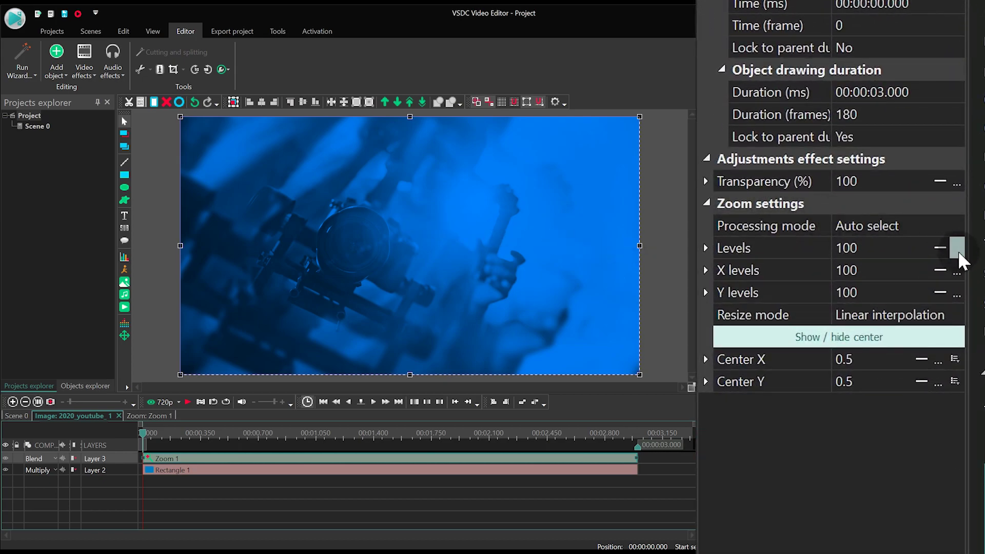
# Step: Keyframe Zoom Levels at 135 for 1.0 s and 1.5 s, back to 100 at 2.0 s
pyautogui.click(940, 251)
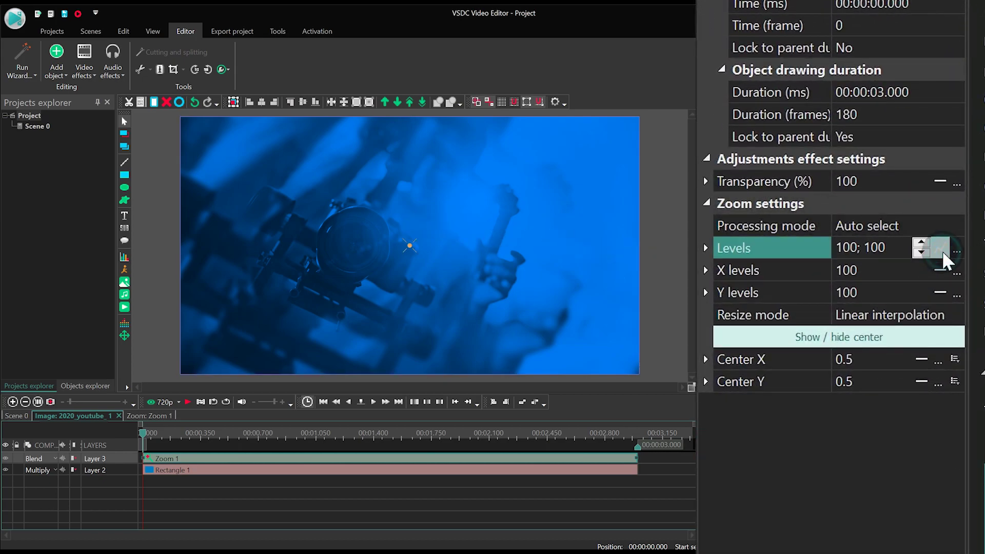
pyautogui.click(949, 248)
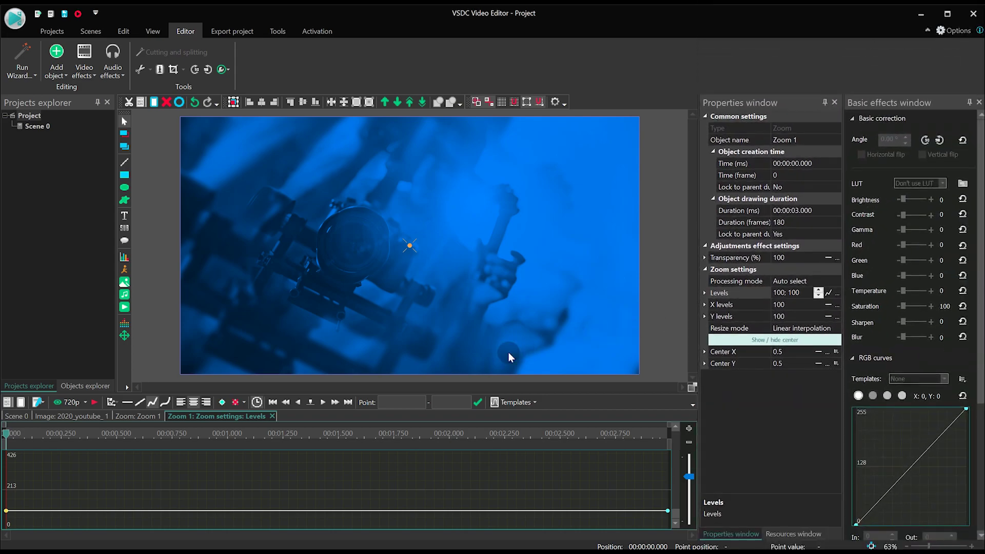
pyautogui.moveTo(9, 438); pyautogui.dragTo(61, 434)
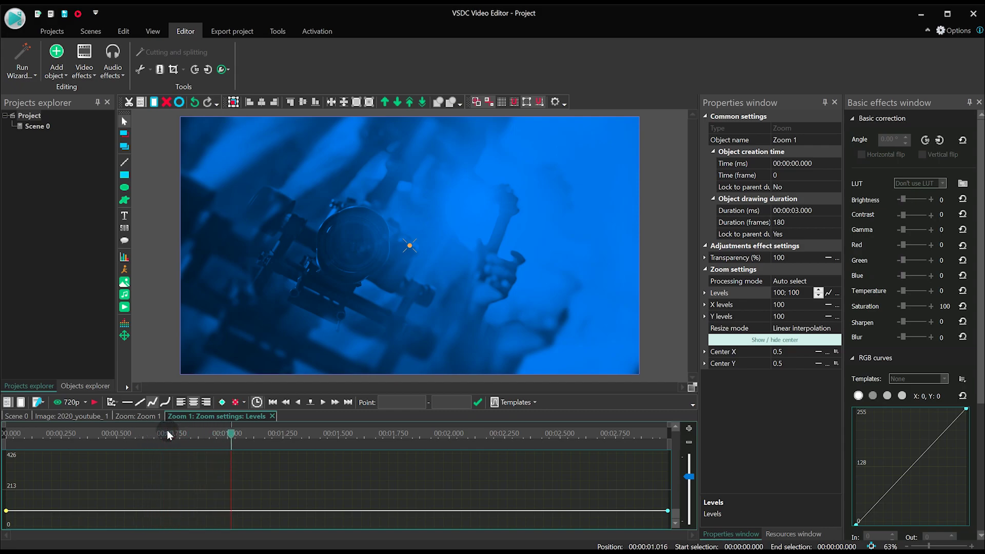
pyautogui.click(451, 402)
pyautogui.write('135')
pyautogui.click(222, 402)
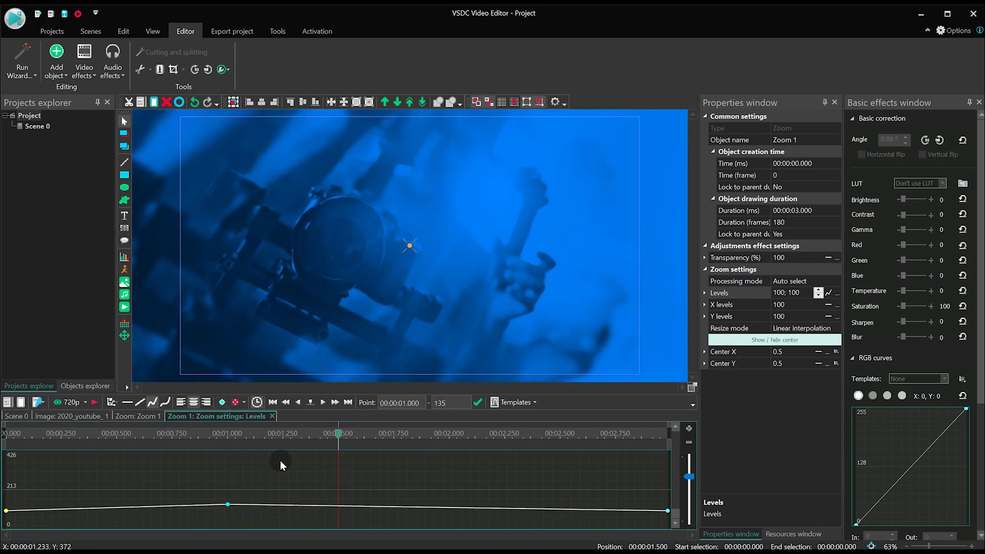
pyautogui.click(220, 405)
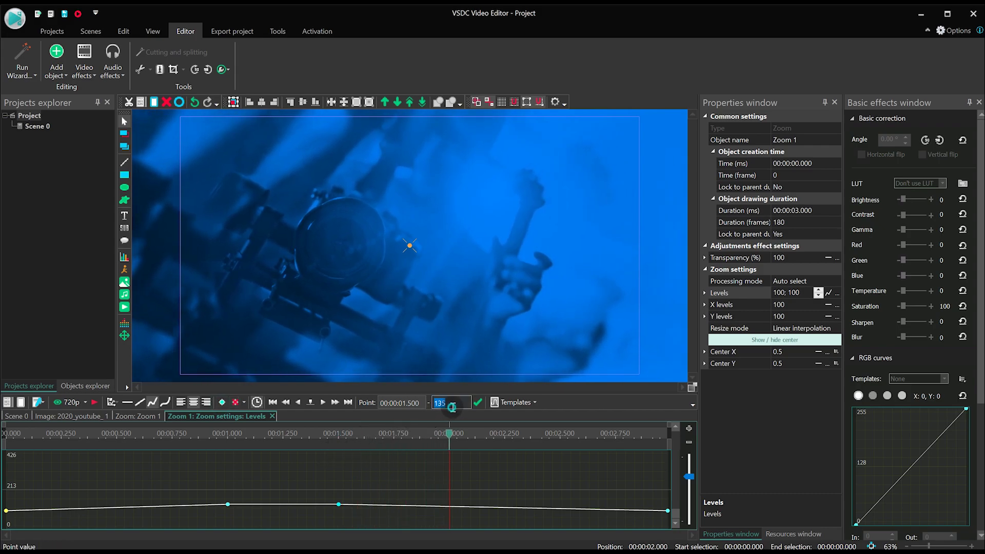
pyautogui.click(220, 403)
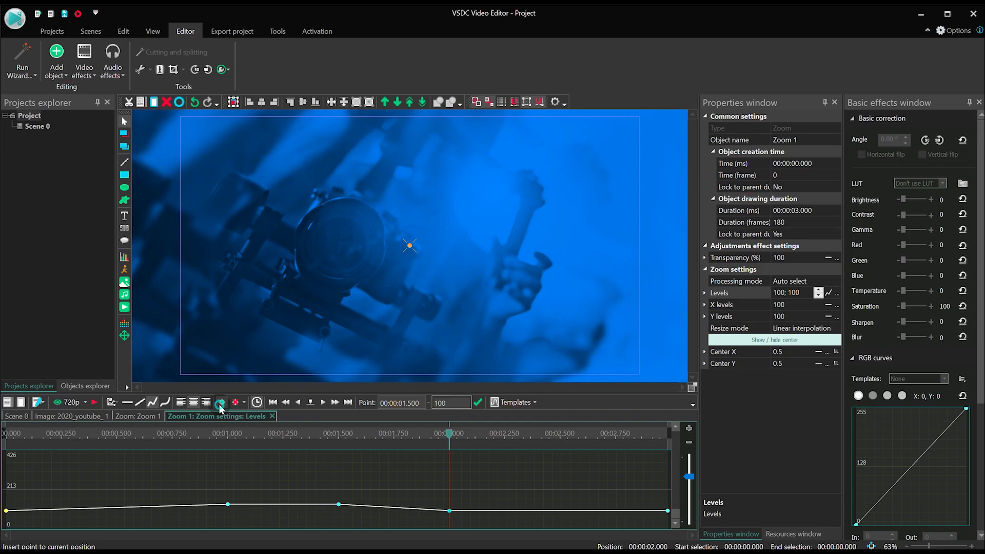
pyautogui.click(20, 414)
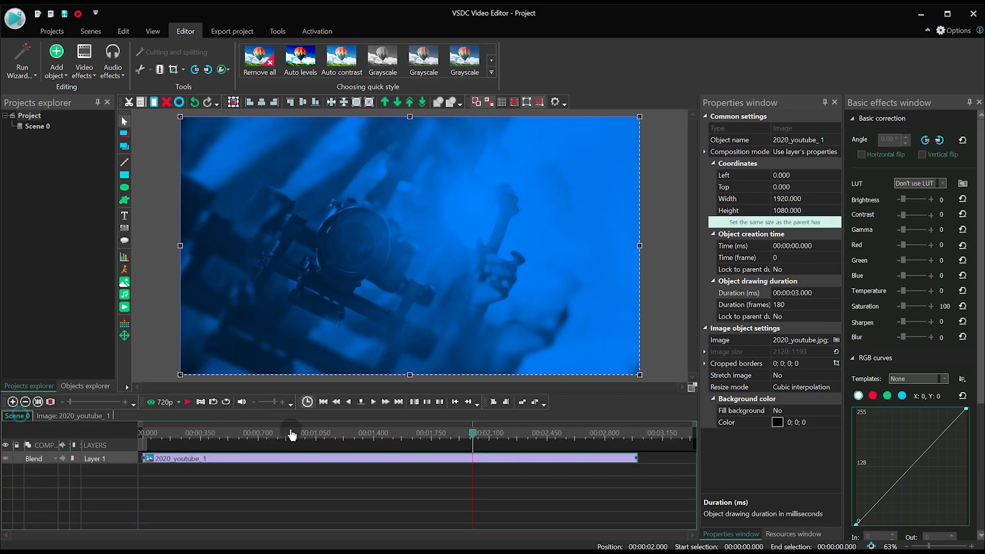
# Step: Draw a second rectangle as a tall narrow stripe through the scene's middle
pyautogui.moveTo(473, 437); pyautogui.dragTo(137, 425)
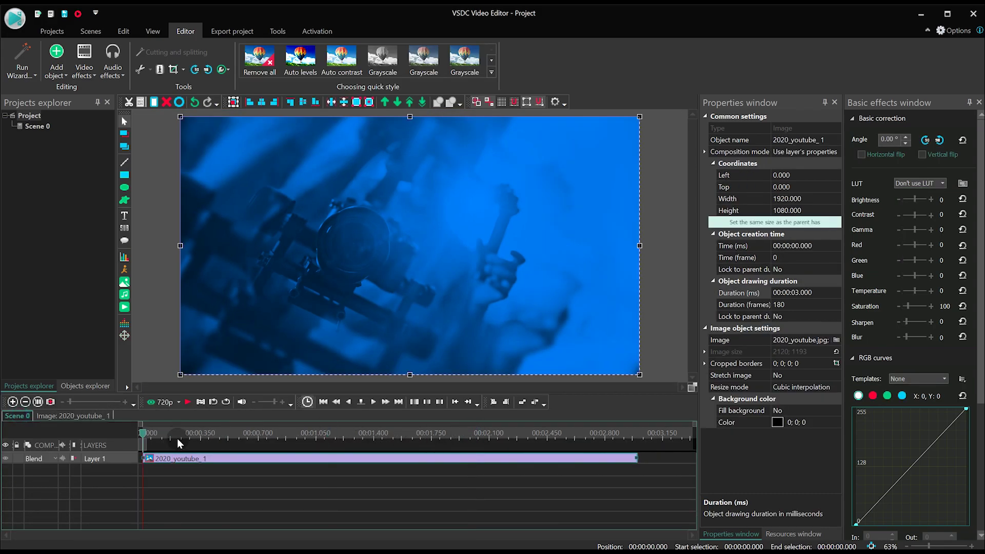
pyautogui.click(124, 175)
pyautogui.click(594, 334)
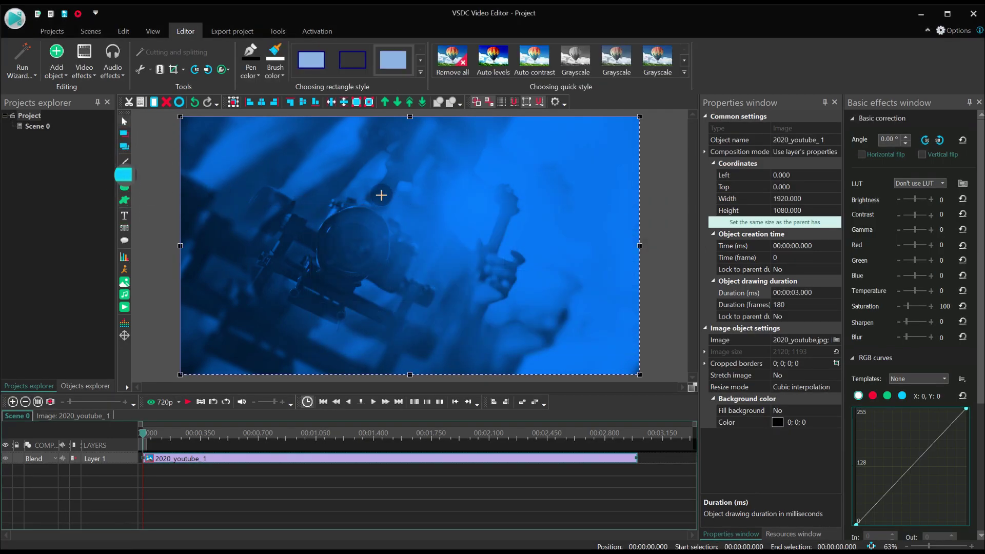
pyautogui.moveTo(372, 118); pyautogui.dragTo(446, 375)
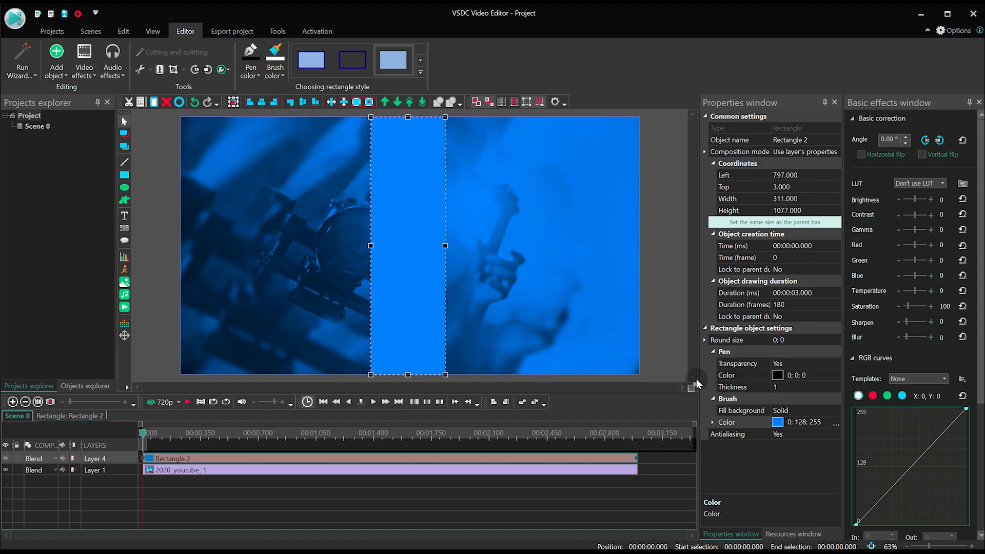
# Step: Fill the stripe purple and set its layer blending to Linear dodge
pyautogui.click(836, 424)
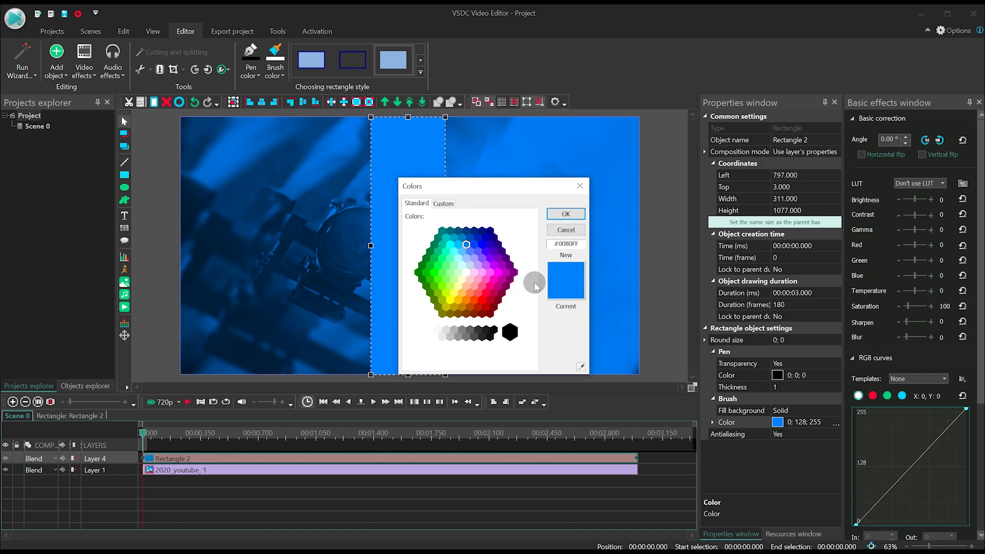
pyautogui.click(511, 266)
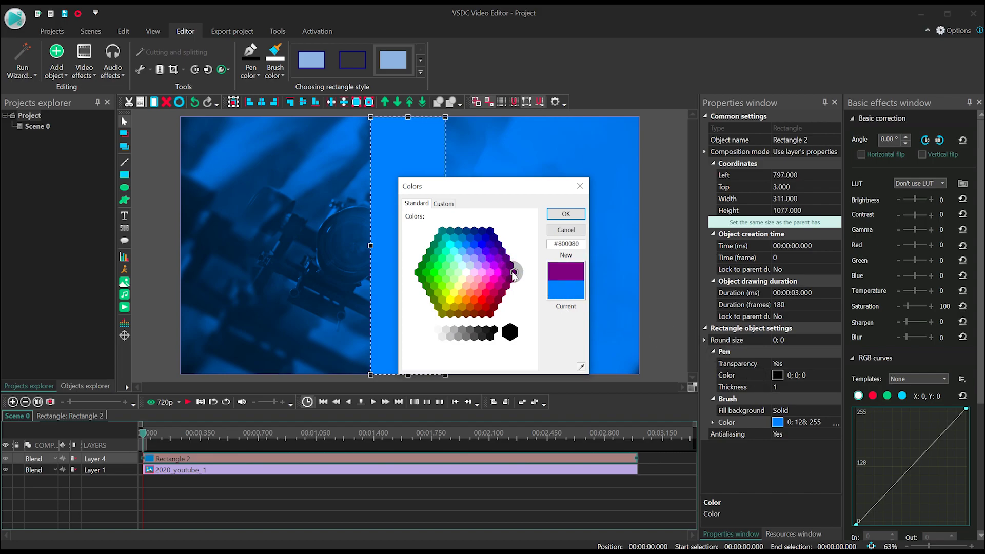
pyautogui.press('Return')
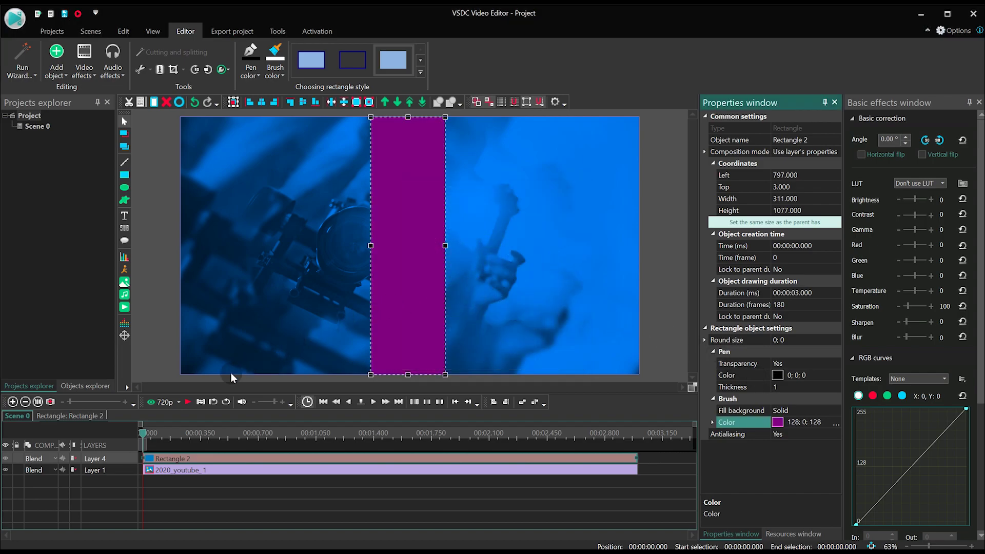
pyautogui.click(51, 457)
pyautogui.moveTo(82, 451)
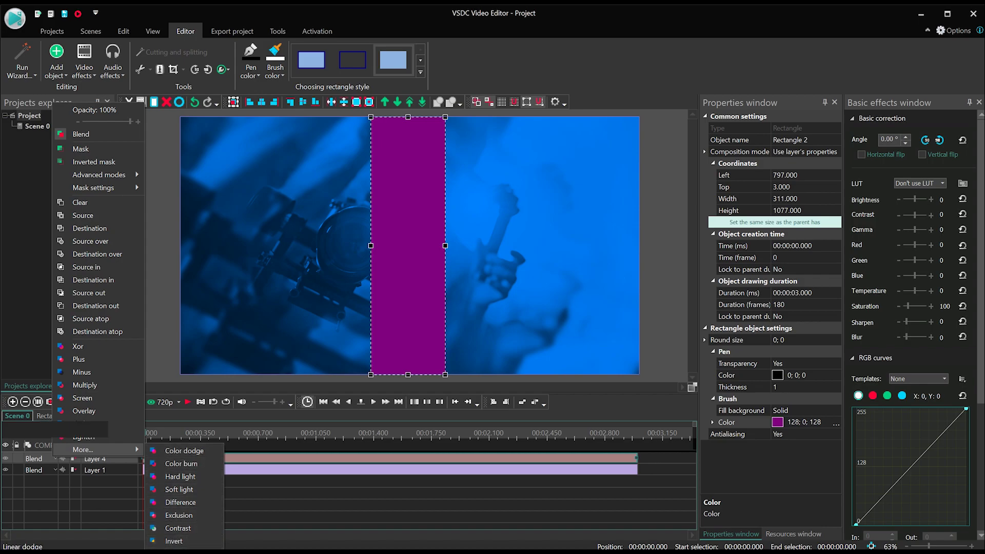
pyautogui.click(180, 552)
# Step: Stretch the stripe to height 1764 and rotate it to 38.43°
pyautogui.scroll(-3, 405, 233)
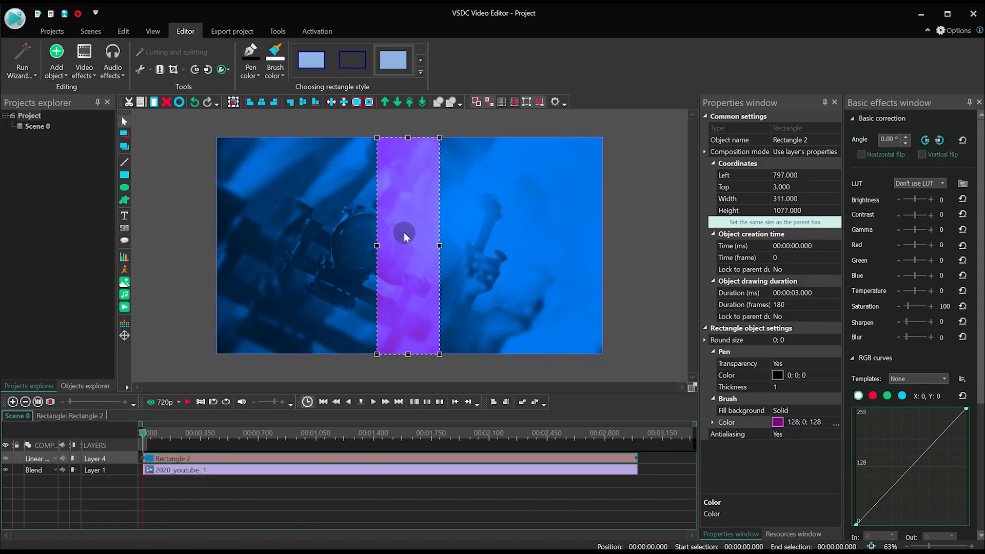
pyautogui.moveTo(408, 167); pyautogui.dragTo(408, 117)
pyautogui.moveTo(406, 327); pyautogui.dragTo(407, 378)
pyautogui.moveTo(432, 116); pyautogui.dragTo(536, 159)
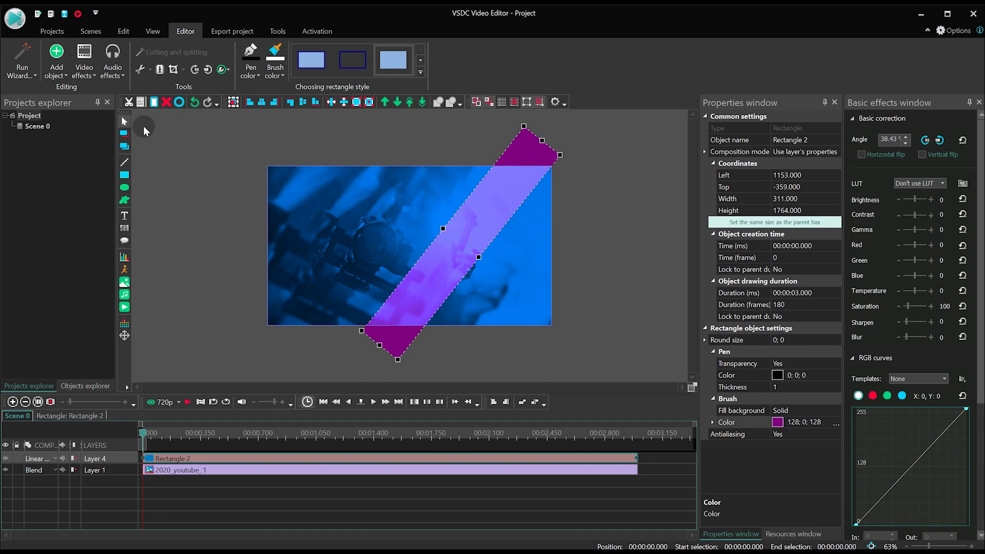
# Step: Add a Zoom transform effect to the purple stripe
pyautogui.click(90, 77)
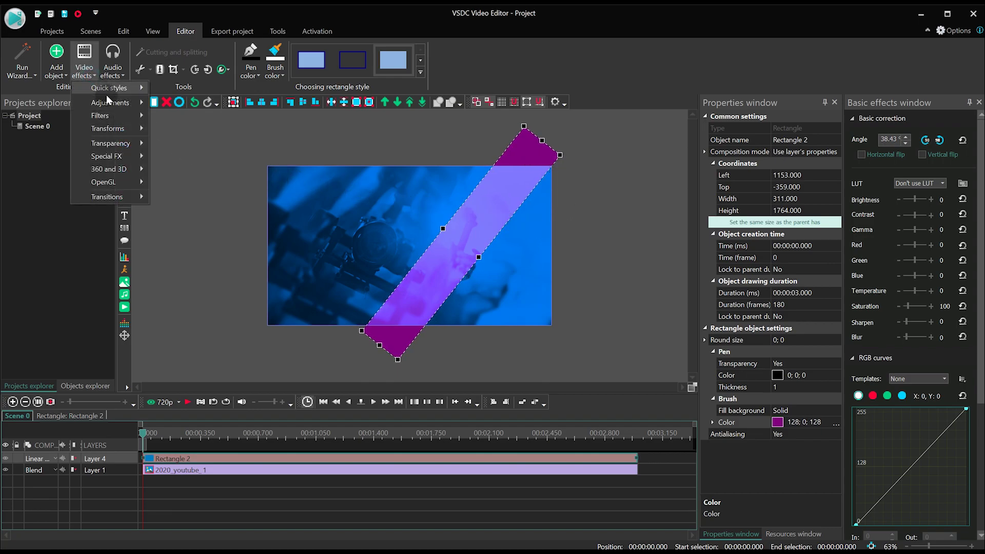
pyautogui.moveTo(118, 131)
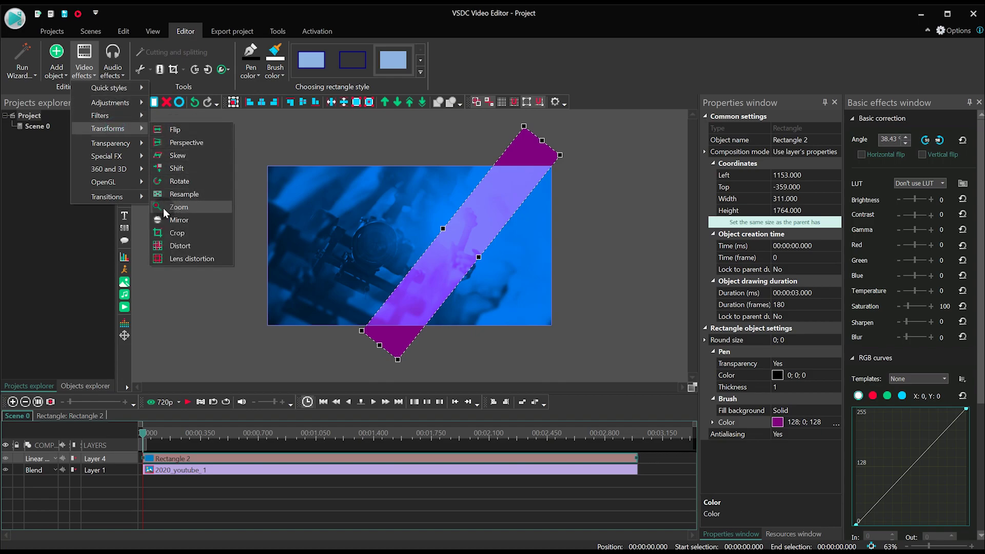
pyautogui.click(178, 207)
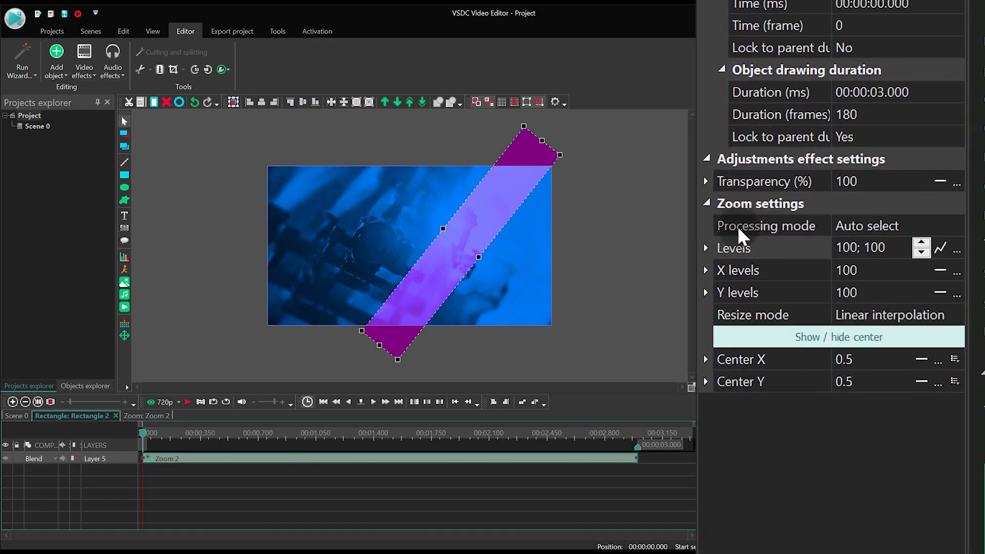
# Step: Keyframe the stripe's Zoom Levels to 200 at 1 second and set the end point to 200
pyautogui.click(957, 251)
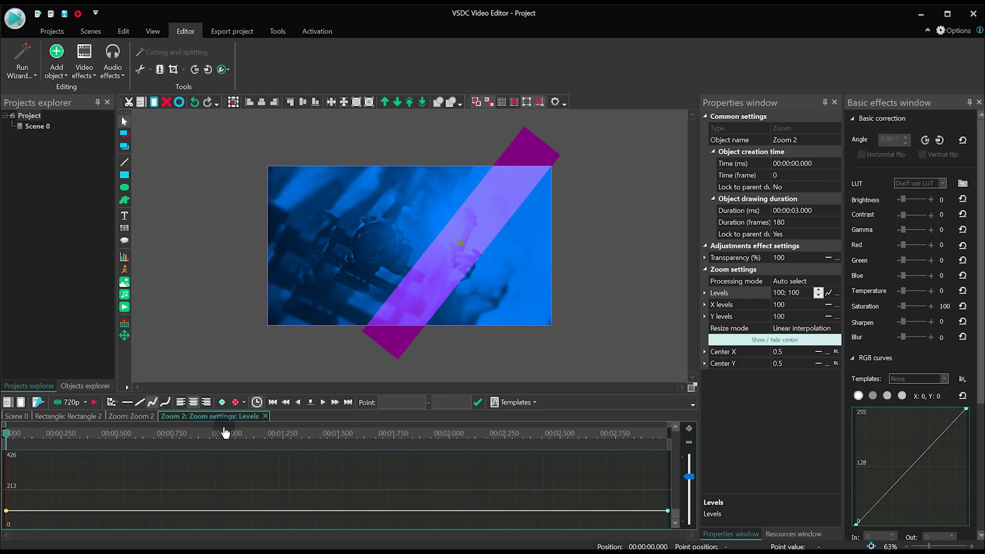
pyautogui.moveTo(4, 433); pyautogui.dragTo(158, 444)
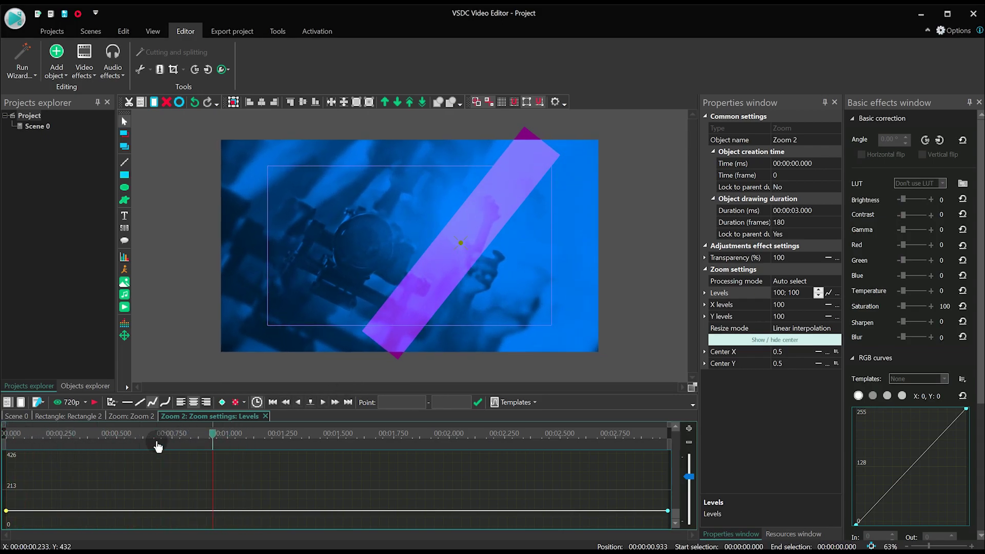
pyautogui.click(228, 434)
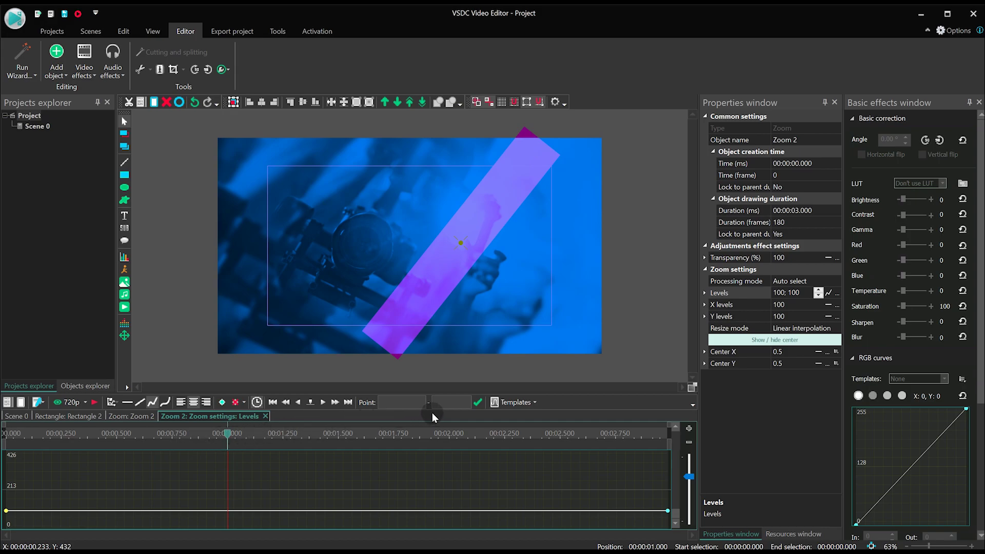
pyautogui.click(453, 403)
pyautogui.write('00')
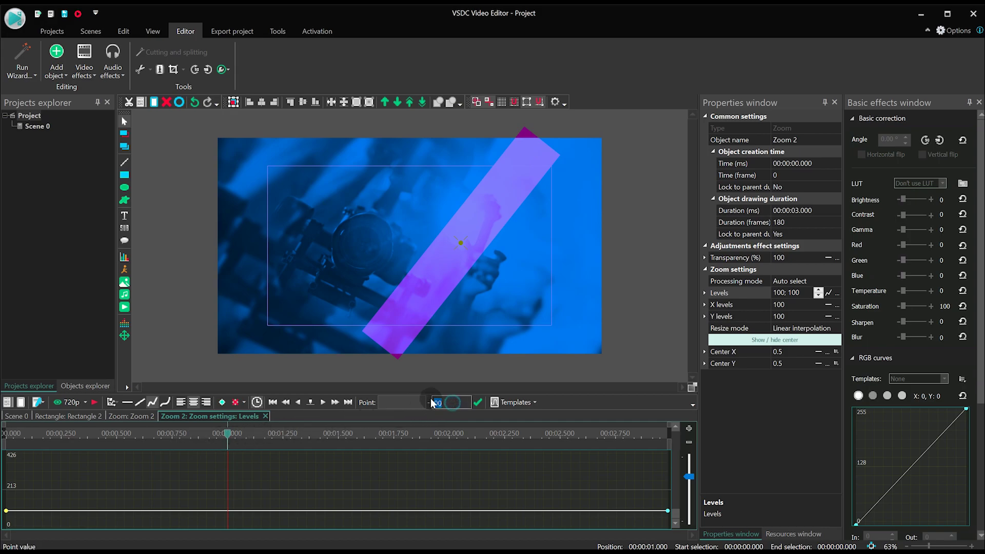
pyautogui.write('2')
pyautogui.click(223, 403)
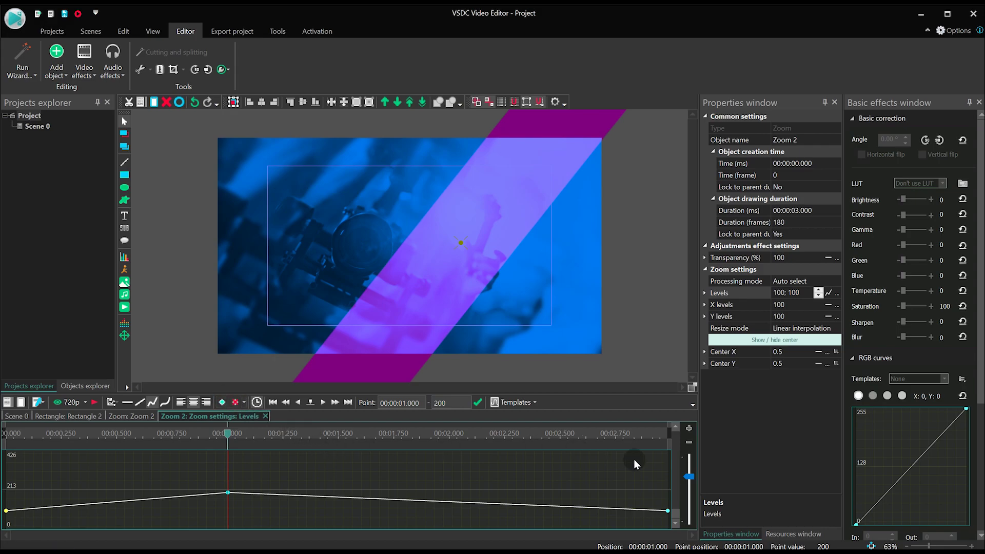
pyautogui.click(668, 512)
pyautogui.write('200')
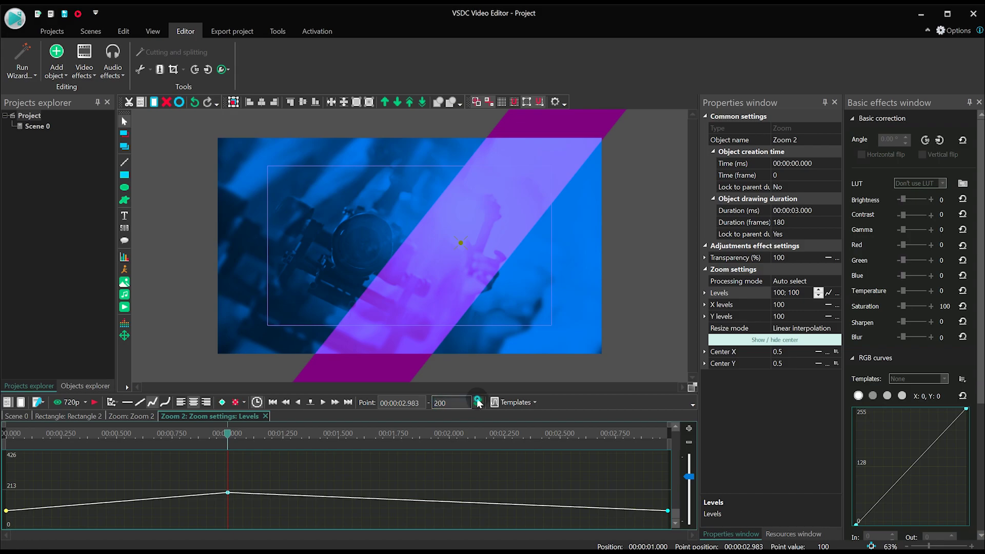
pyautogui.click(477, 402)
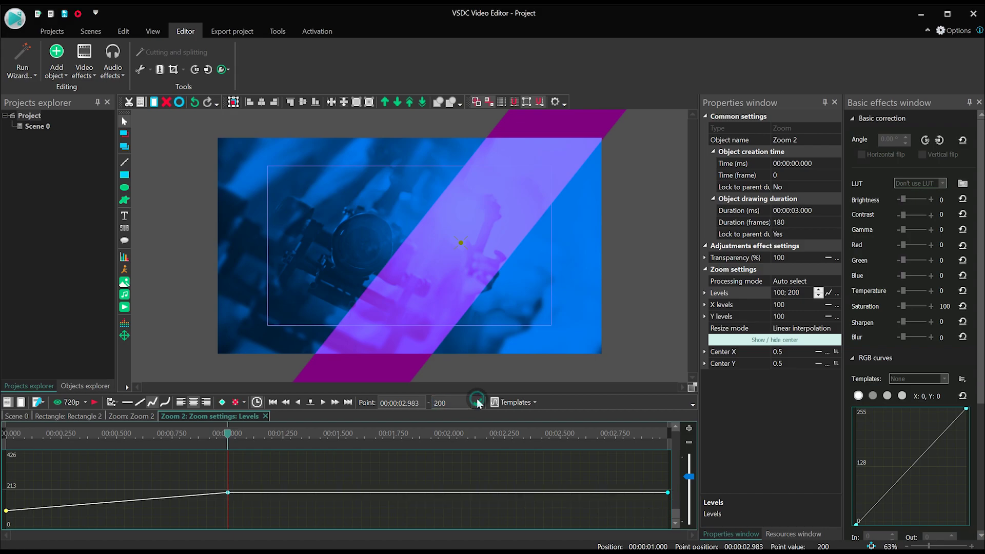
pyautogui.click(24, 415)
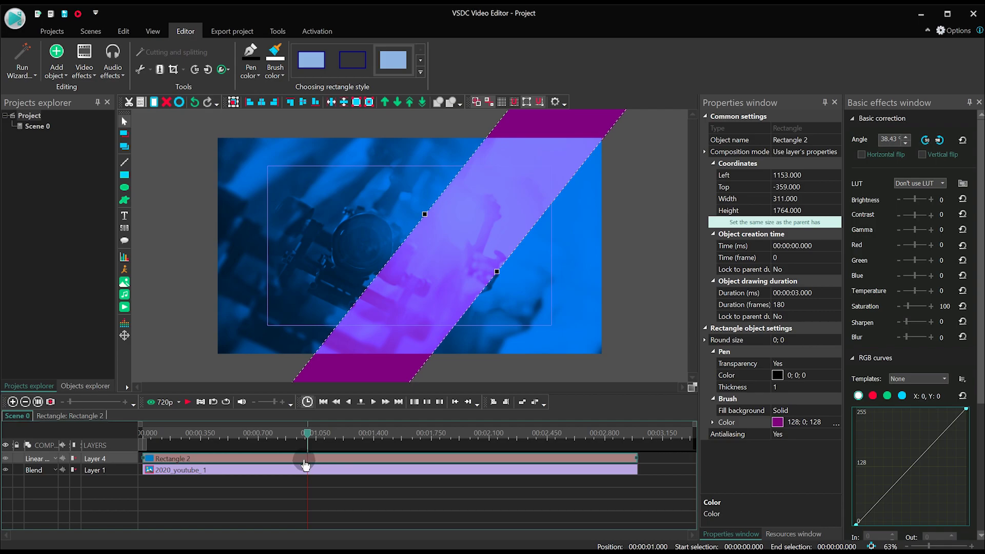
# Step: Add a Movement object to Rectangle 2 and place its end point to the left
pyautogui.doubleClick(336, 463)
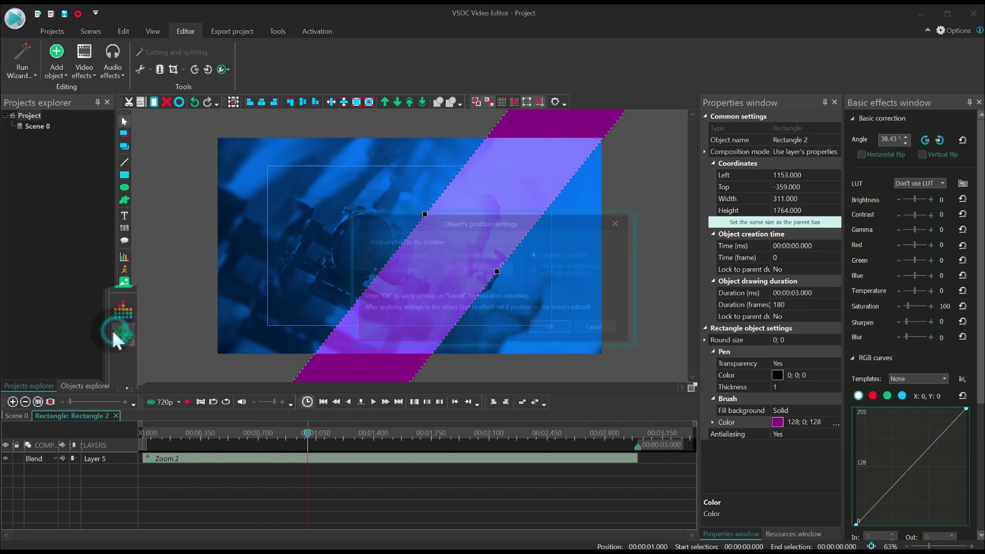
pyautogui.click(118, 336)
pyautogui.press('Return')
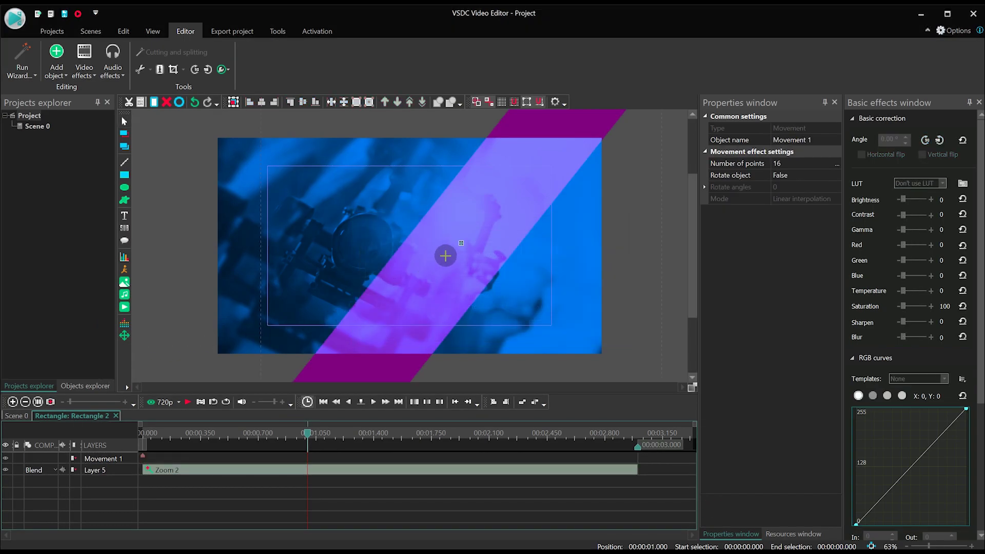
pyautogui.moveTo(460, 241); pyautogui.dragTo(407, 246)
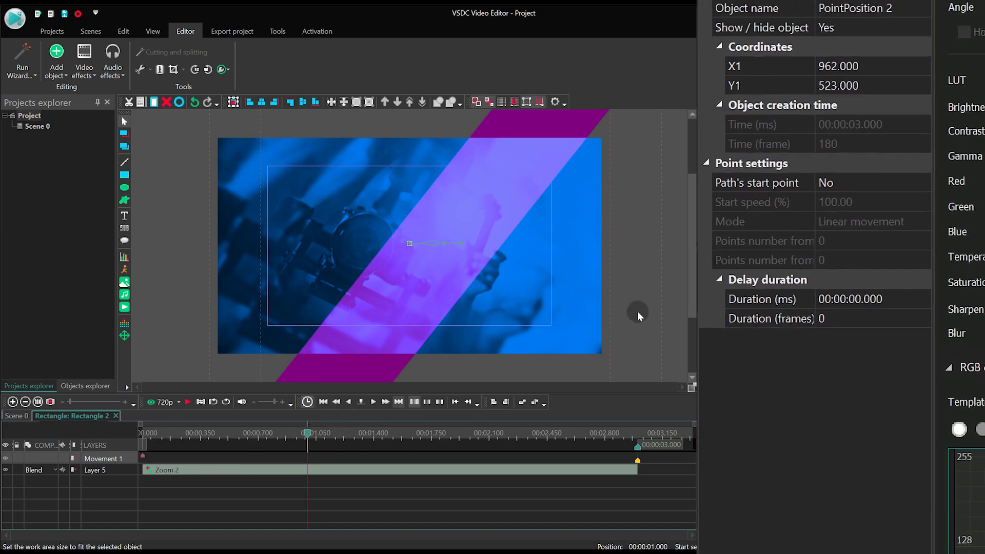
# Step: Set the path's Start point to Yes with a start speed of 0
pyautogui.click(911, 159)
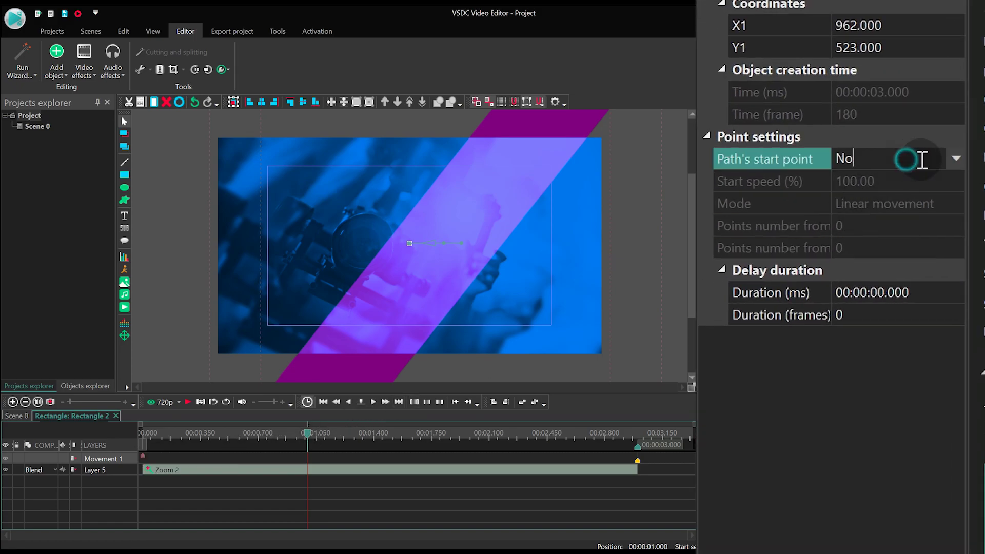
pyautogui.click(950, 159)
pyautogui.click(933, 182)
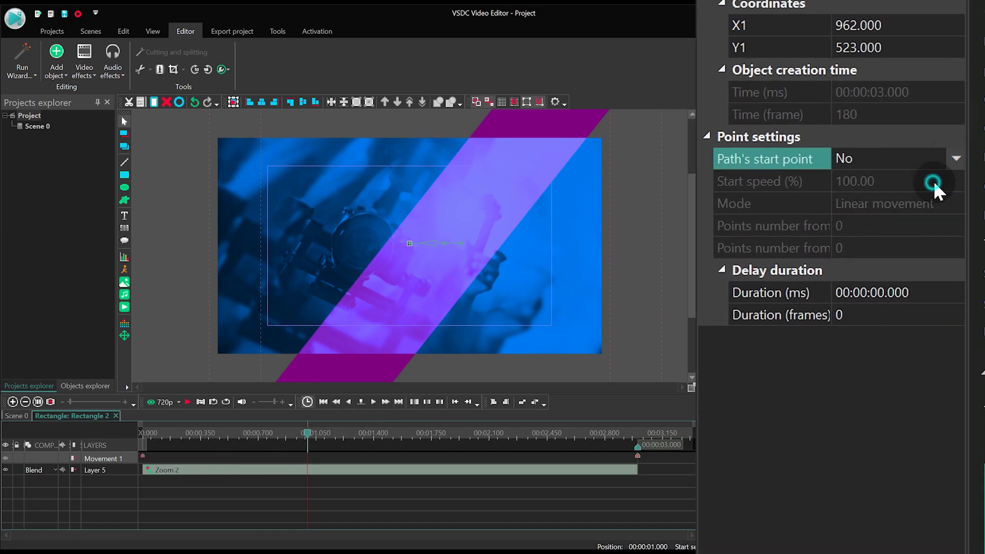
pyautogui.click(943, 178)
pyautogui.click(900, 180)
pyautogui.write('0')
pyautogui.press('Return')
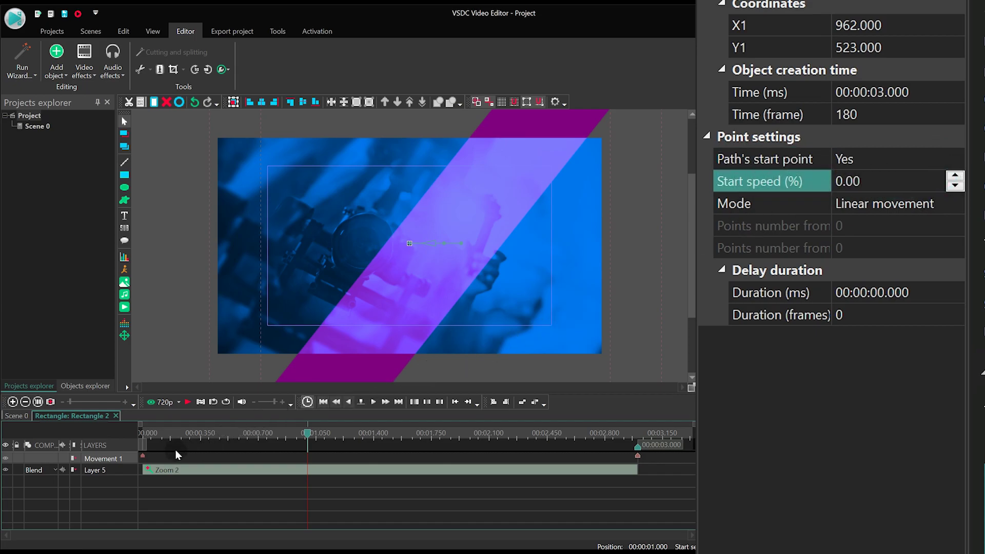
# Step: Time the movement to run from 1 s to 1.5 s and preview it
pyautogui.moveTo(144, 461); pyautogui.dragTo(308, 459)
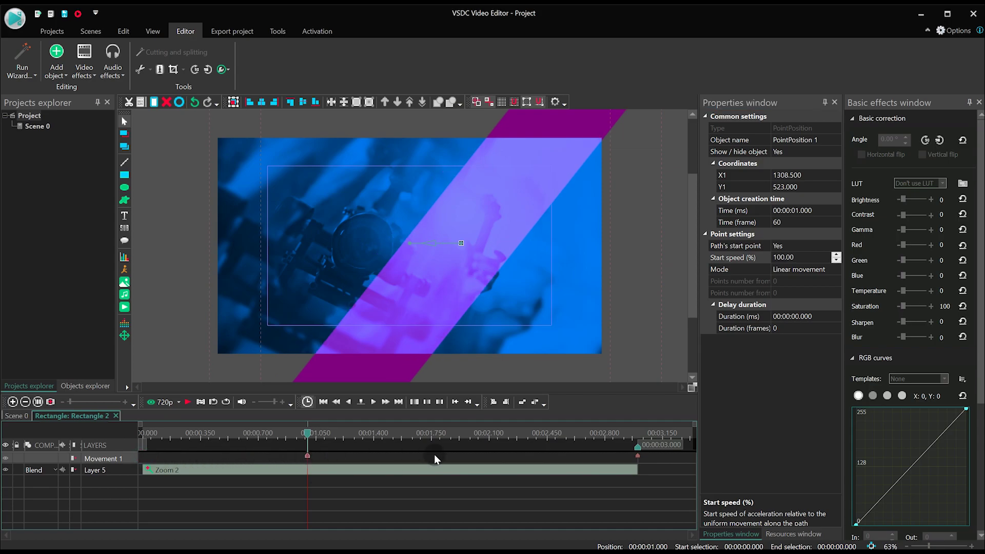
pyautogui.press('space')
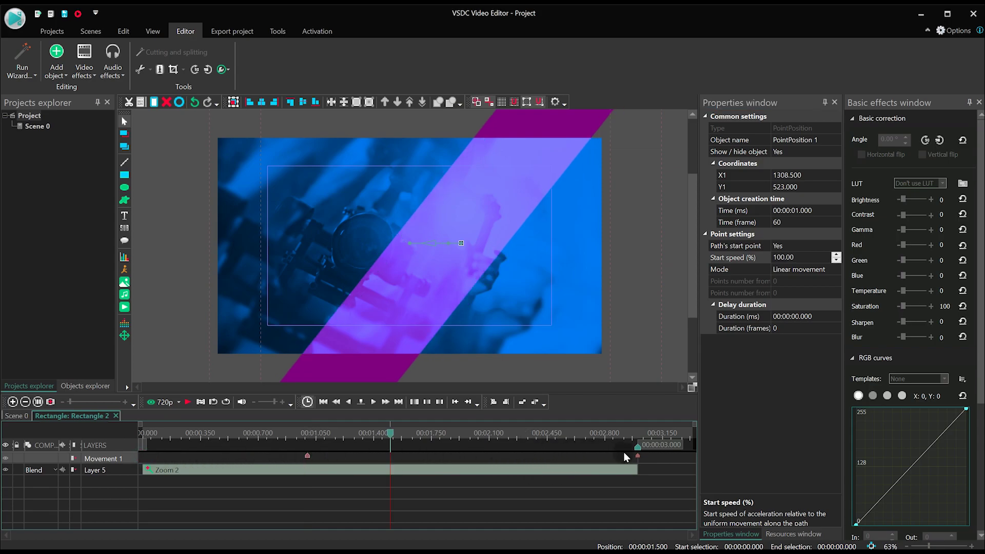
pyautogui.moveTo(636, 456); pyautogui.dragTo(392, 485)
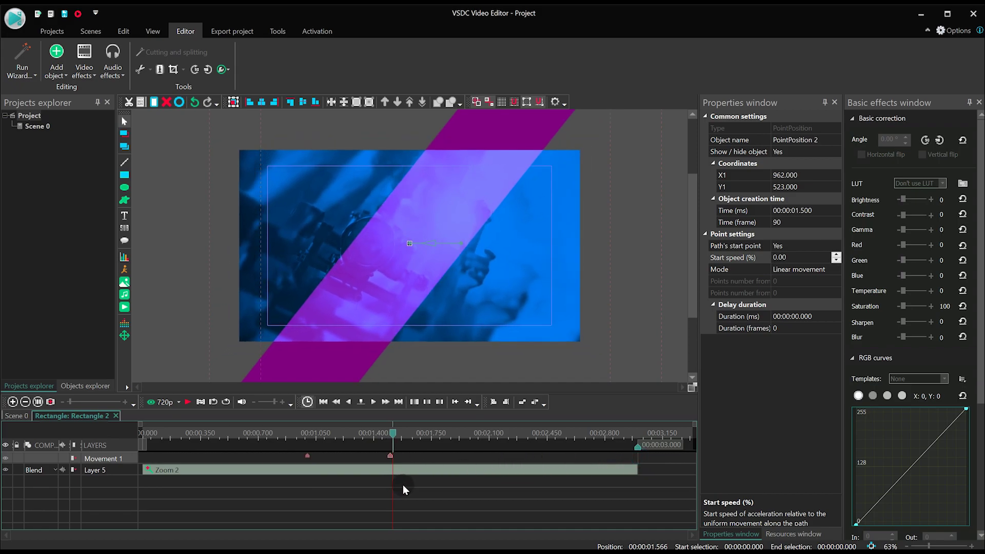
pyautogui.click(276, 435)
pyautogui.press('space')
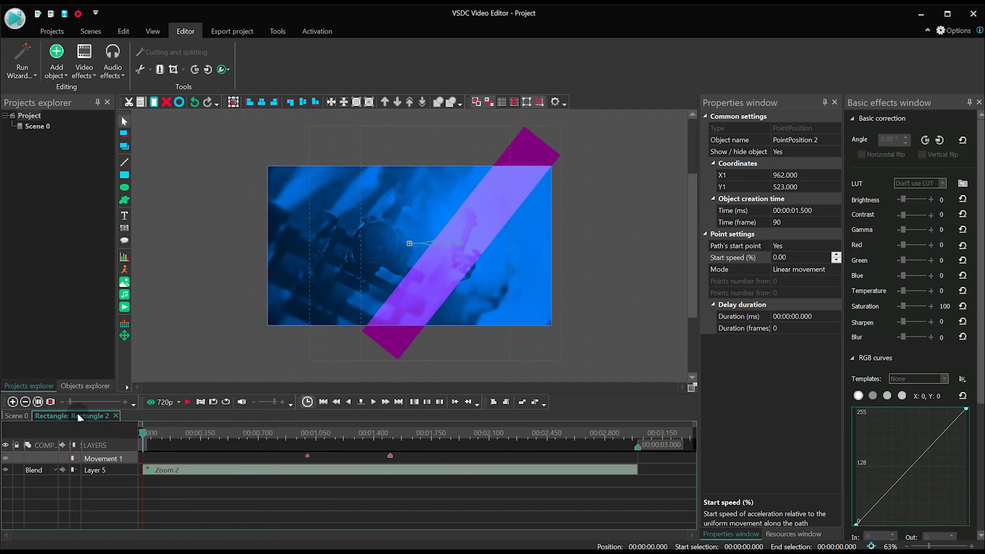
# Step: Switch the blue Rectangle 1's fill from solid to a gradient
pyautogui.click(26, 415)
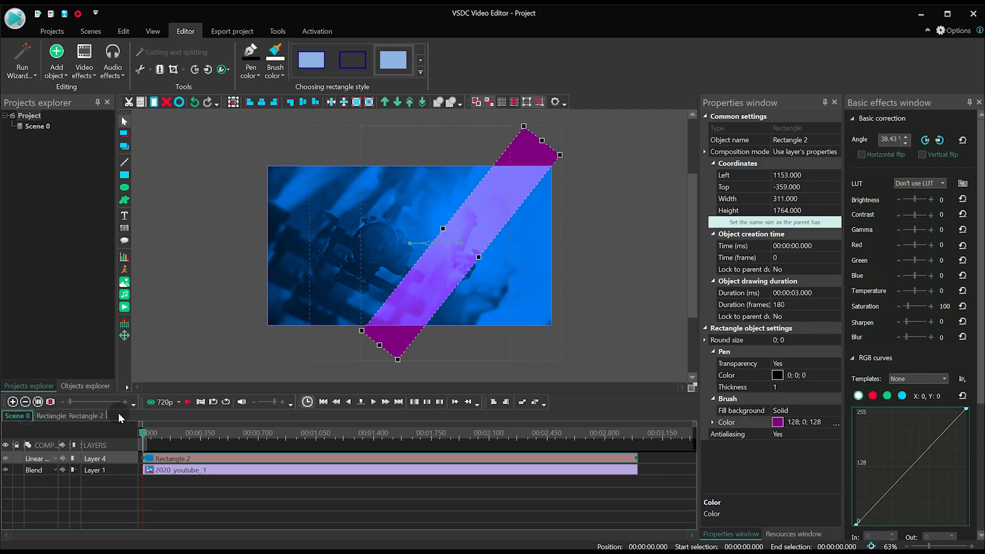
pyautogui.doubleClick(199, 471)
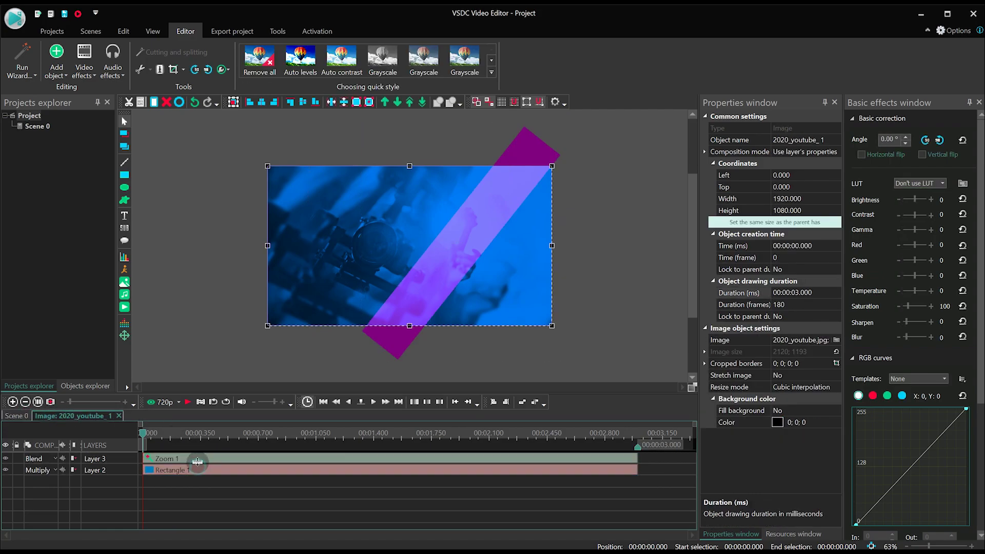
pyautogui.doubleClick(197, 467)
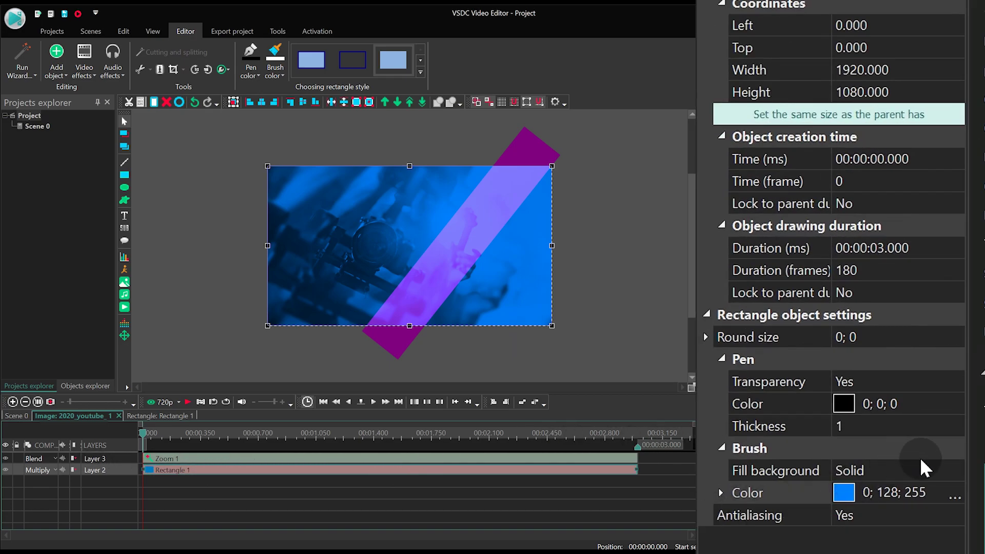
pyautogui.click(920, 457)
pyautogui.click(955, 469)
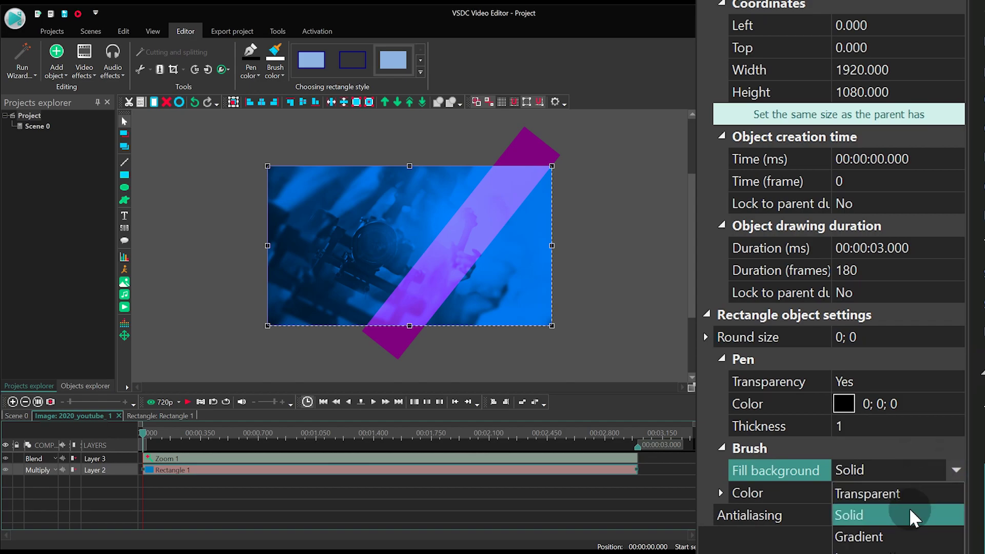
pyautogui.click(886, 539)
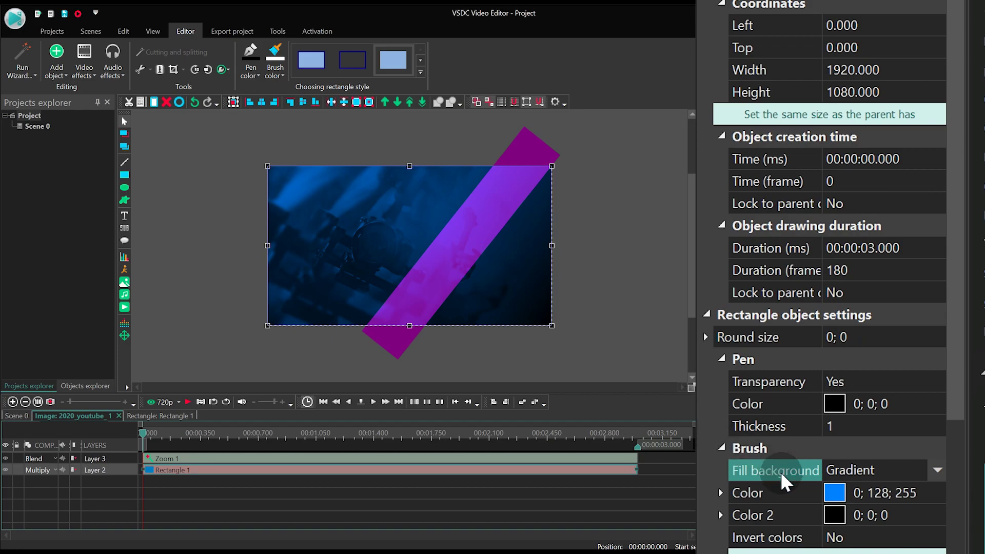
# Step: Position the gradient vector diagonally across the photo
pyautogui.scroll(-3, 839, 426)
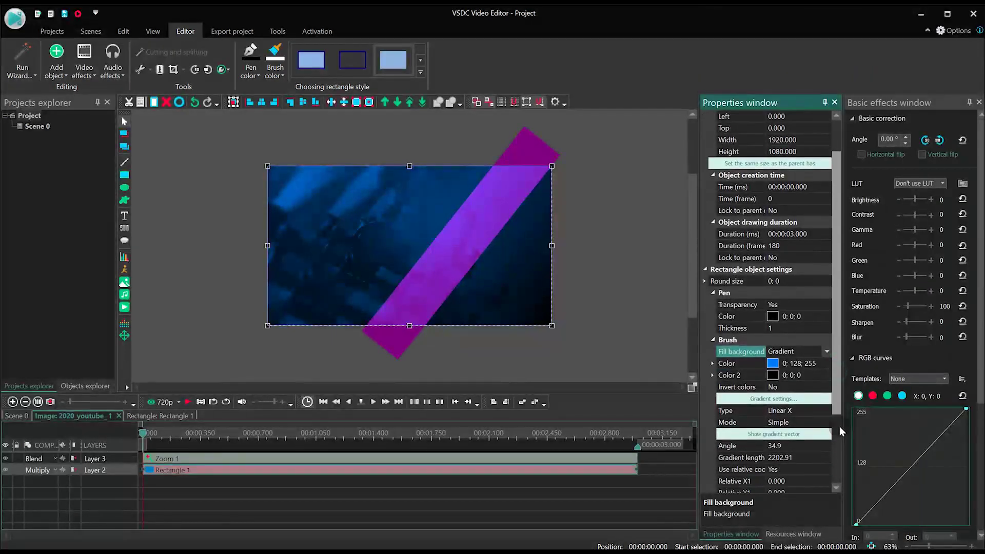
pyautogui.scroll(-1, 840, 451)
pyautogui.click(808, 379)
pyautogui.moveTo(536, 351); pyautogui.dragTo(230, 239)
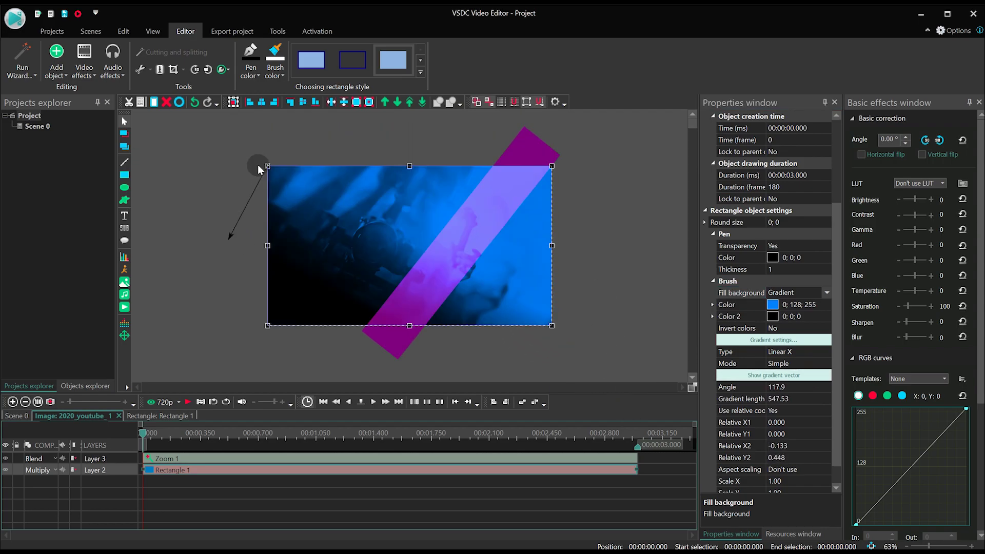
pyautogui.scroll(3, 815, 413)
pyautogui.moveTo(268, 166); pyautogui.dragTo(537, 311)
pyautogui.moveTo(226, 233); pyautogui.dragTo(268, 166)
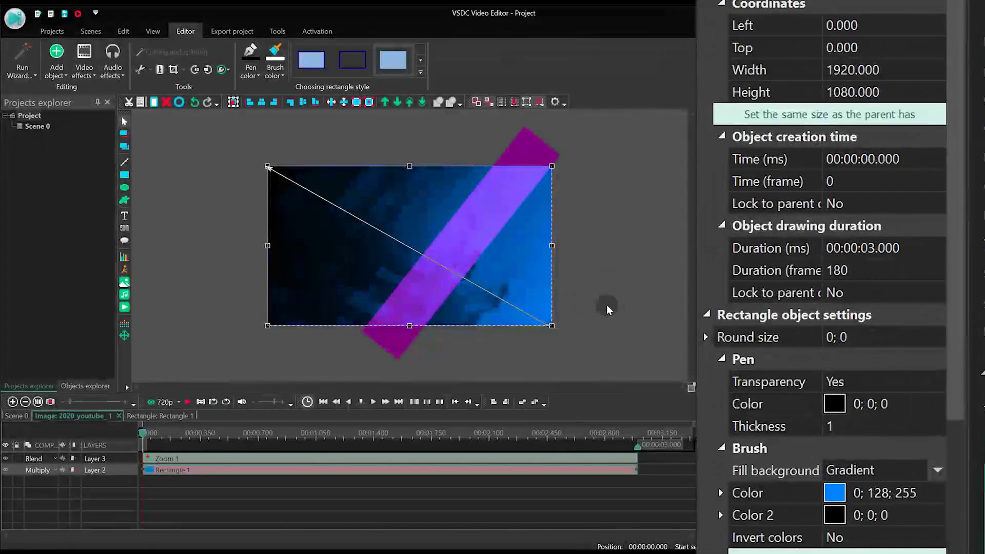
pyautogui.scroll(-2, 958, 349)
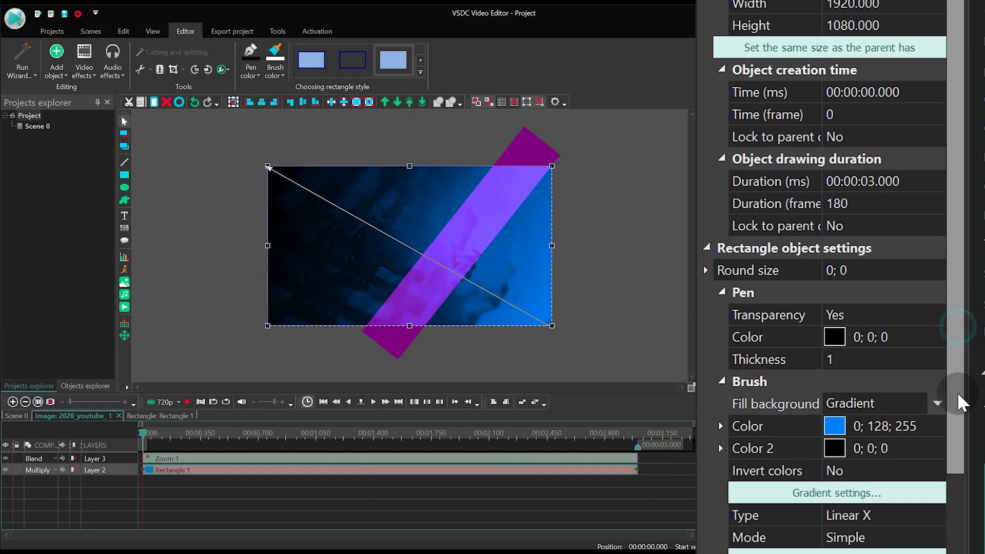
# Step: Set the gradient's Color 2 to navy #000080 and fine-tune the vector ends
pyautogui.click(904, 378)
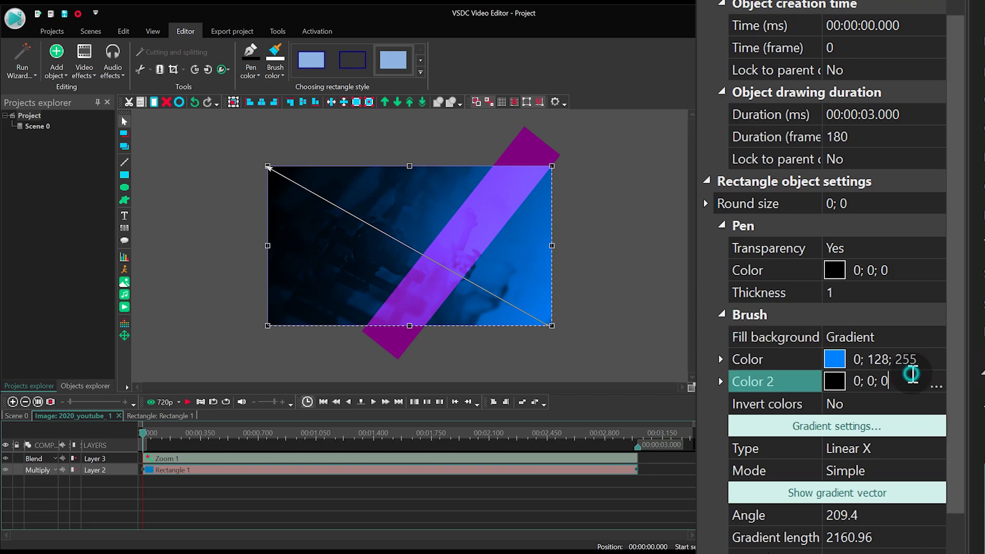
pyautogui.click(938, 380)
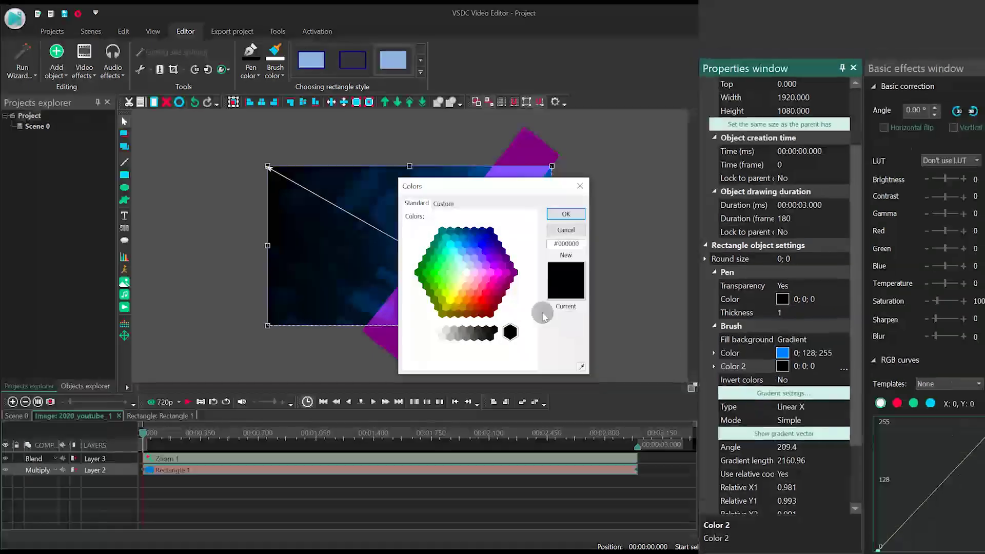
pyautogui.click(489, 244)
pyautogui.click(490, 231)
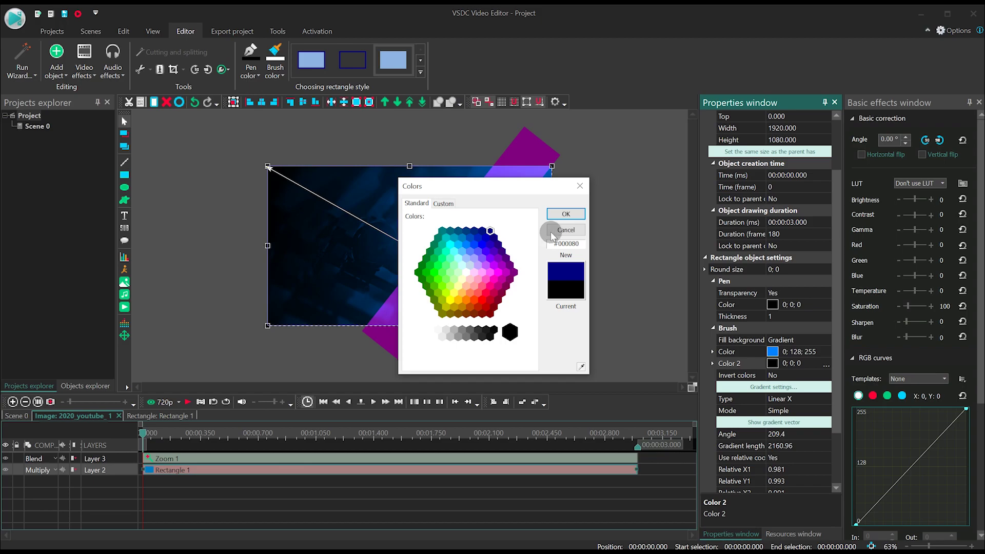
pyautogui.click(564, 214)
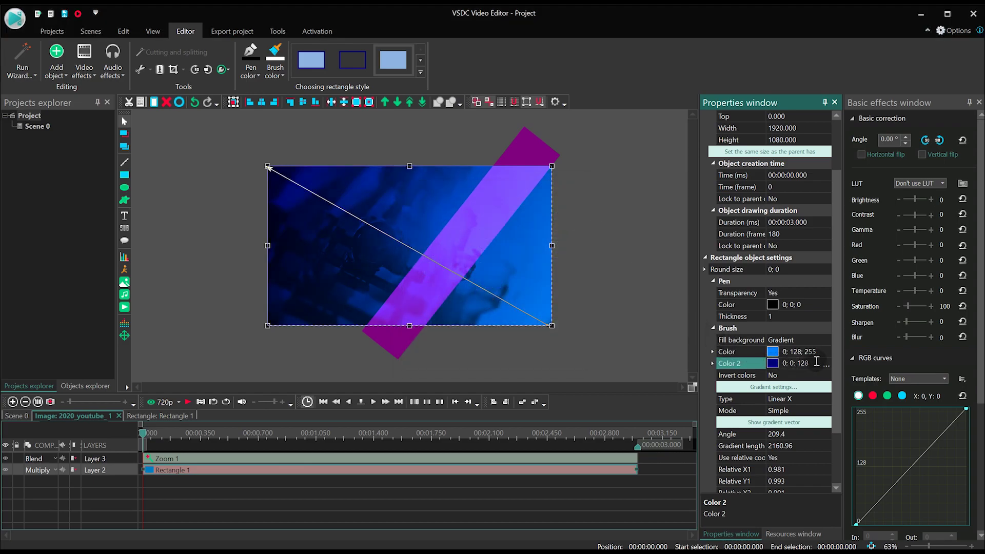
pyautogui.moveTo(268, 169)
pyautogui.mouseDown()
pyautogui.moveTo(310, 192)
pyautogui.moveTo(271, 169)
pyautogui.mouseUp()
pyautogui.moveTo(549, 324)
pyautogui.mouseDown()
pyautogui.moveTo(394, 259)
pyautogui.moveTo(551, 326)
pyautogui.mouseUp()
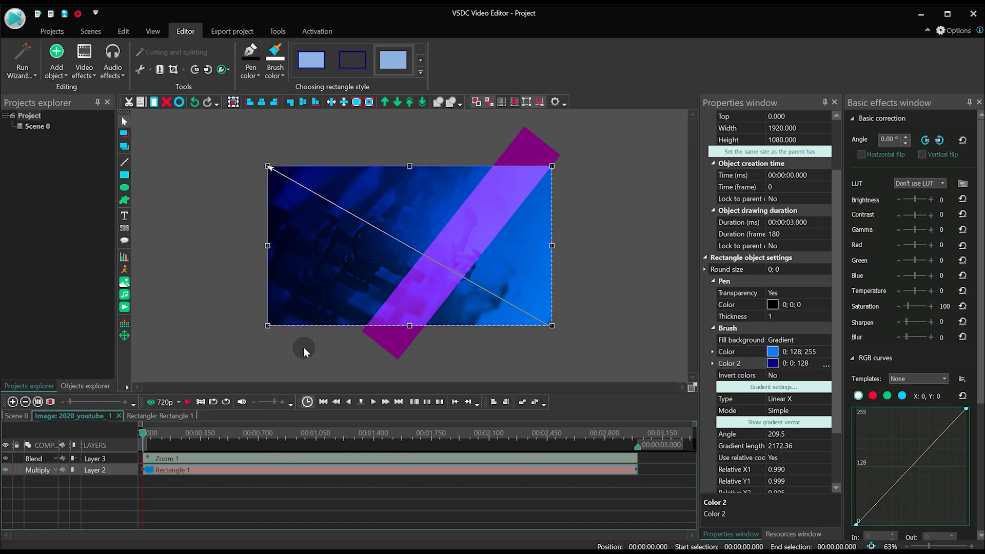
pyautogui.click(20, 415)
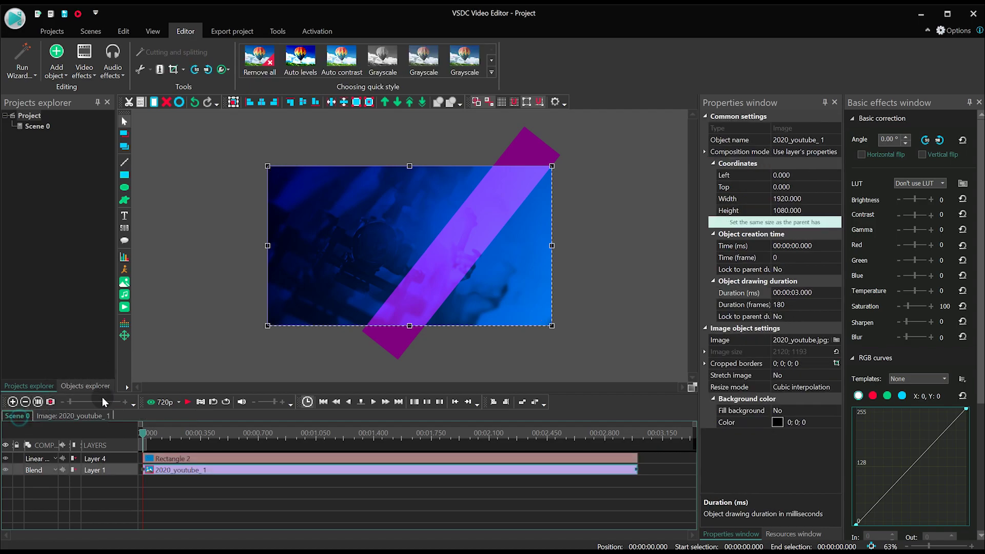
# Step: Add the title text and restyle it as right-aligned HelveticaNeueCyr Black lines
pyautogui.click(592, 272)
pyautogui.scroll(4, 597, 269)
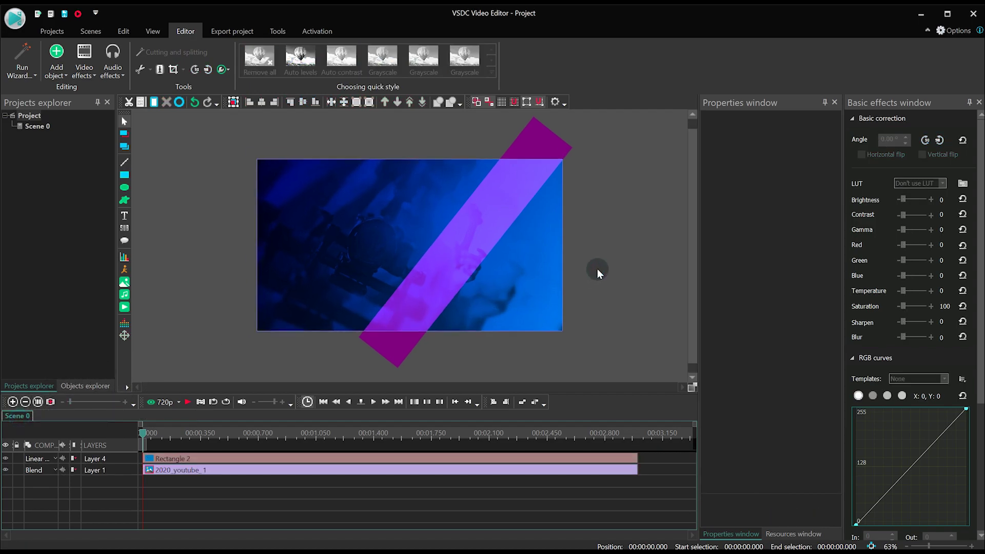
pyautogui.click(126, 217)
pyautogui.click(173, 217)
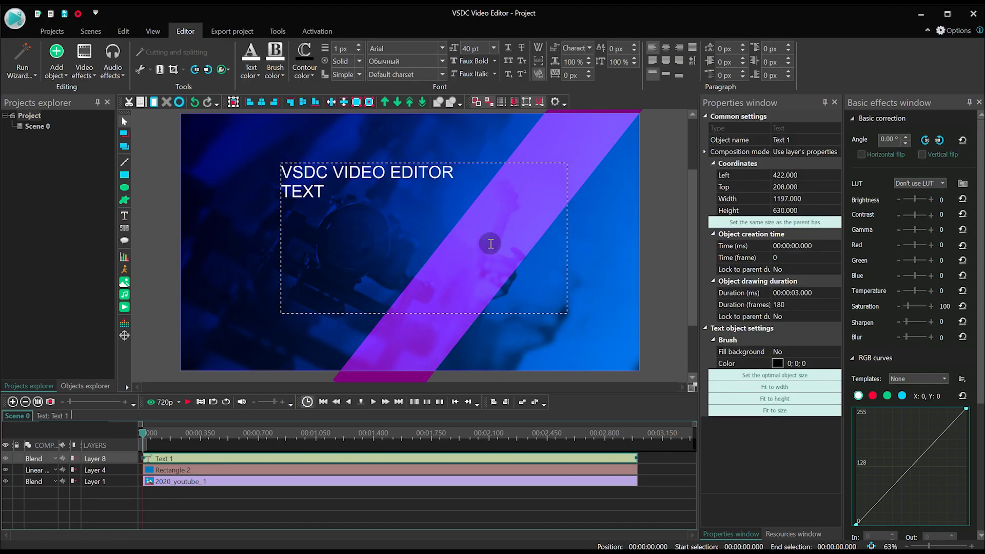
pyautogui.hotkey('ctrl', 'a')
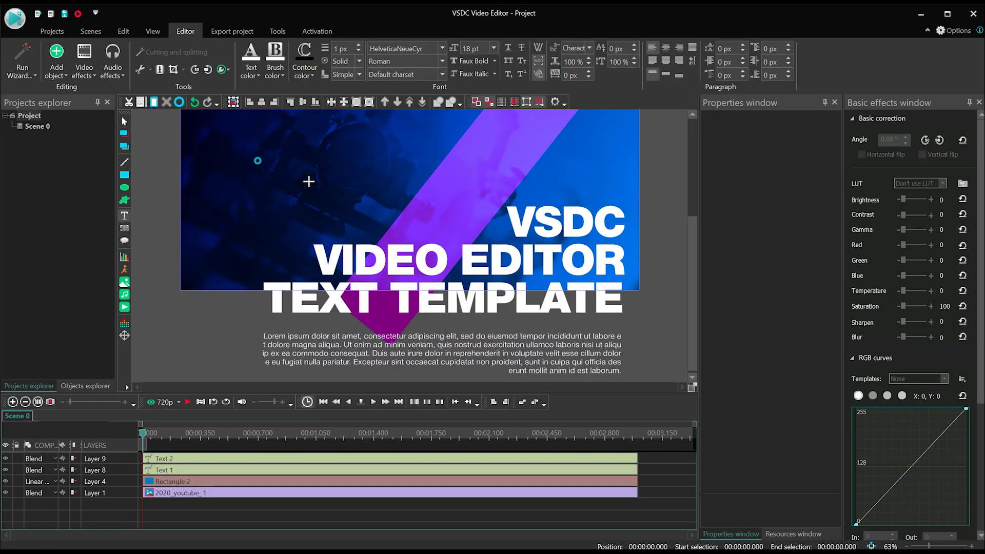
# Step: Add a 'VSDC TEMPLATE' label text in Black font weight
pyautogui.moveTo(258, 161); pyautogui.dragTo(390, 194)
pyautogui.write('VSDC TEMPLATE')
pyautogui.hotkey('ctrl', 'a')
pyautogui.click(442, 61)
pyautogui.click(406, 90)
pyautogui.click(241, 149)
# Step: Rotate the label -90°, move it lower left, and select all three texts
pyautogui.click(294, 161)
pyautogui.click(205, 76)
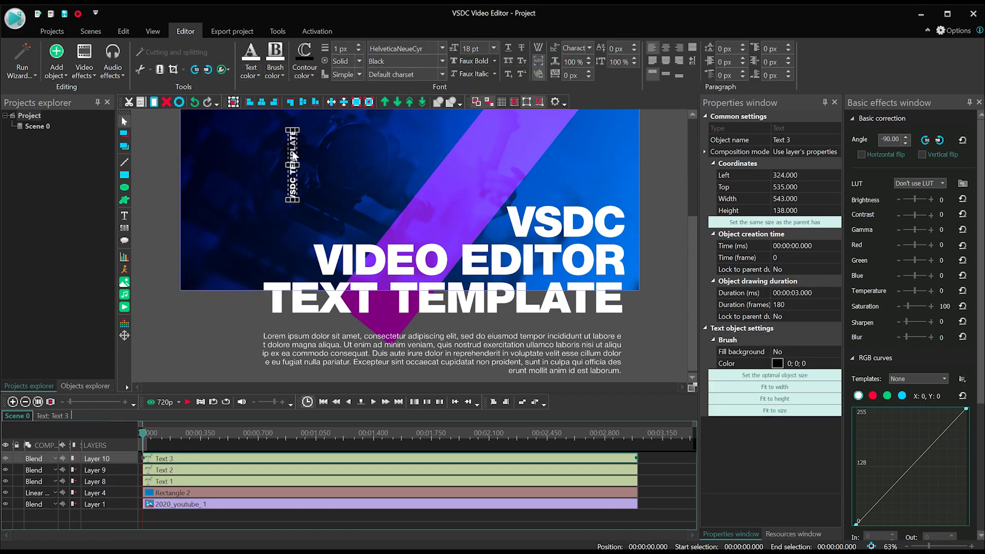
pyautogui.moveTo(293, 164); pyautogui.dragTo(222, 328)
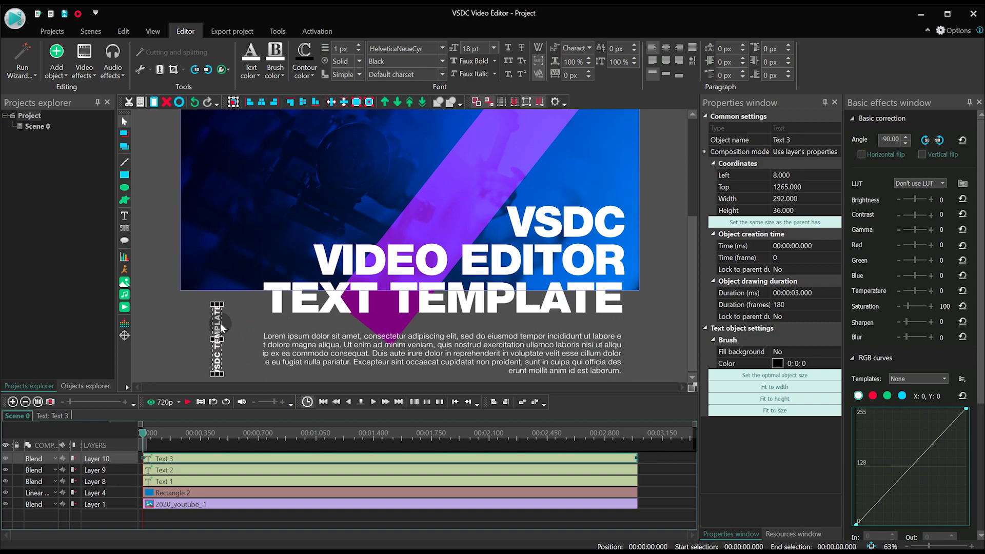
pyautogui.keyDown('ctrl'); pyautogui.click(296, 302); pyautogui.keyUp('ctrl')
pyautogui.keyDown('ctrl'); pyautogui.click(300, 353); pyautogui.keyUp('ctrl')
# Step: Convert the three selected texts into Sprite 1 with Use as container set to No
pyautogui.rightClick(303, 356)
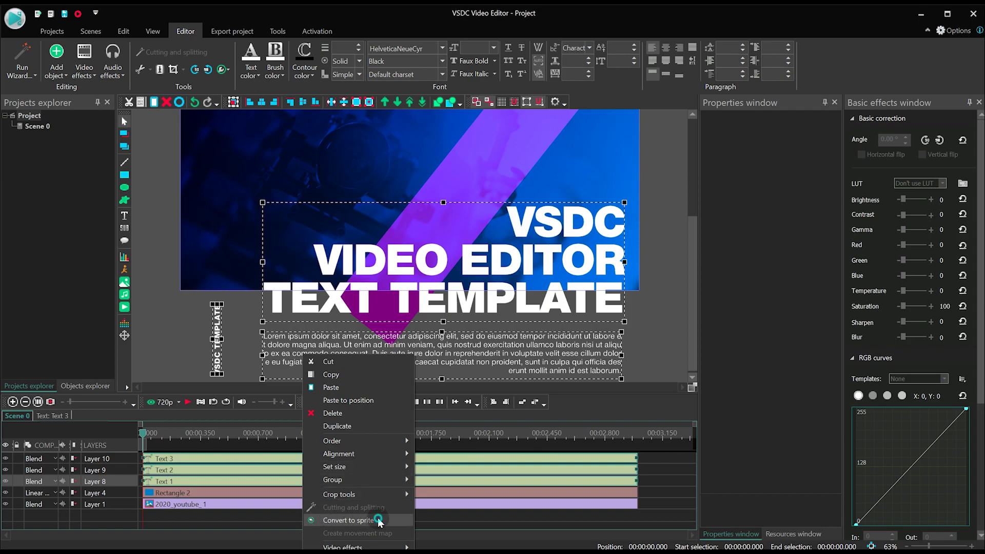
pyautogui.click(349, 520)
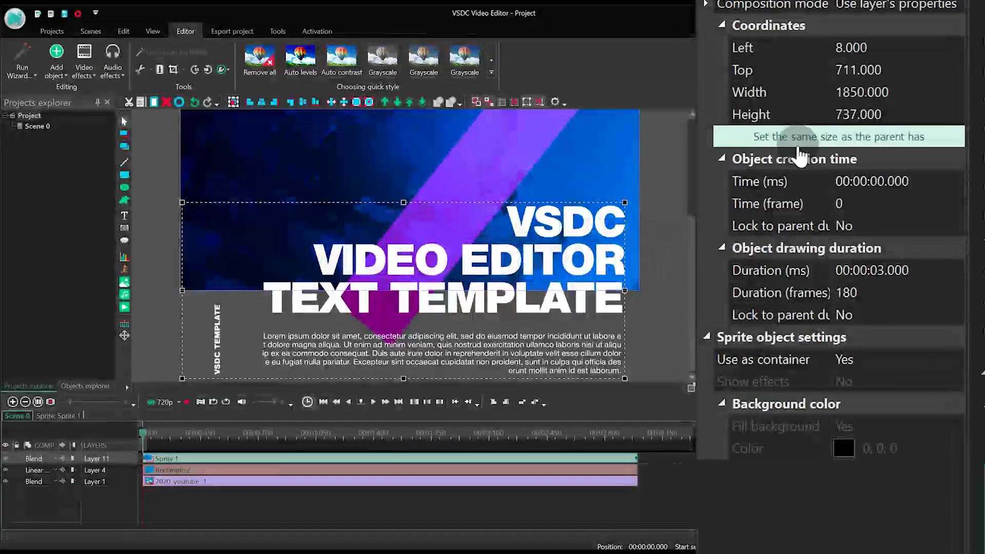
pyautogui.click(923, 359)
pyautogui.click(956, 358)
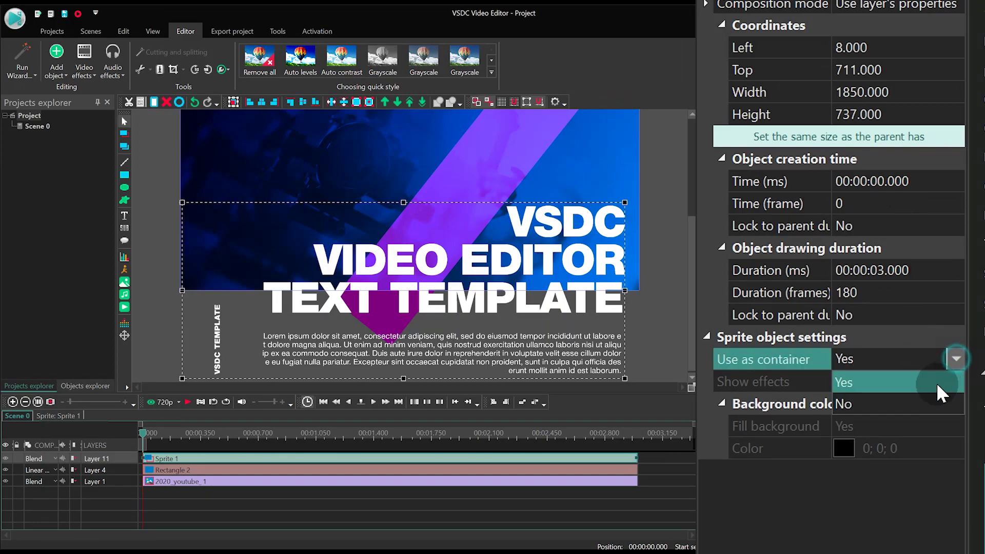
pyautogui.click(920, 406)
# Step: Set the sprite's Show effects to Yes and Fill background to No
pyautogui.click(931, 390)
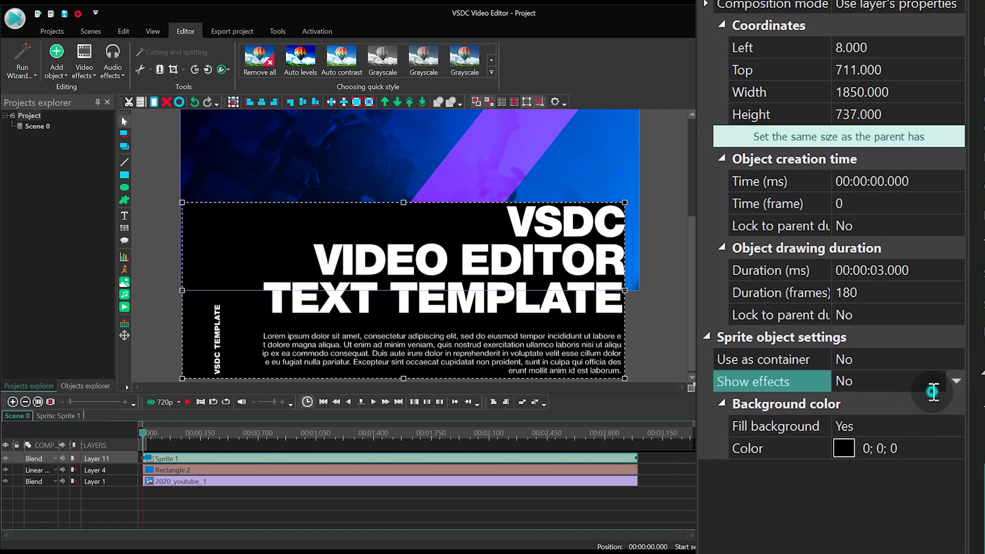
pyautogui.click(957, 381)
pyautogui.click(896, 407)
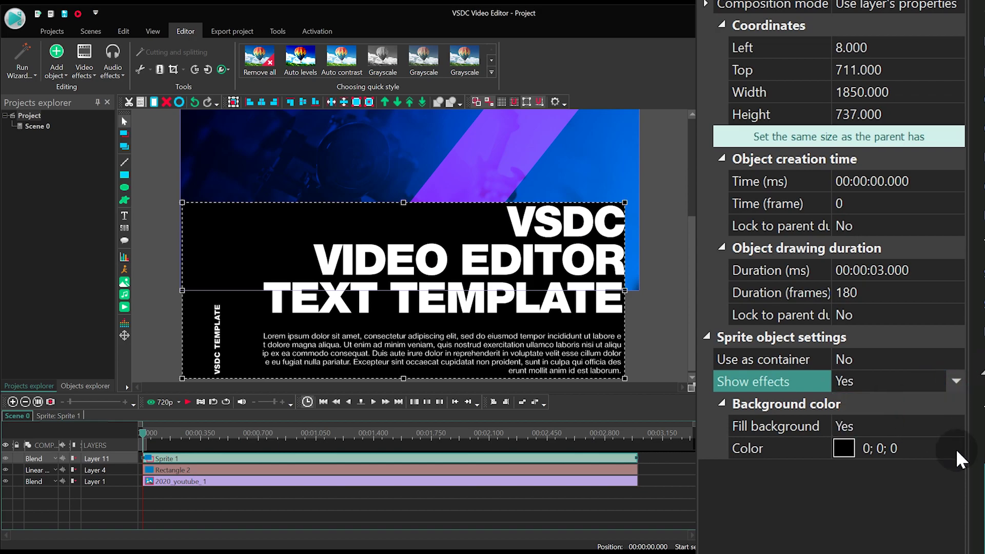
pyautogui.click(911, 427)
pyautogui.click(958, 426)
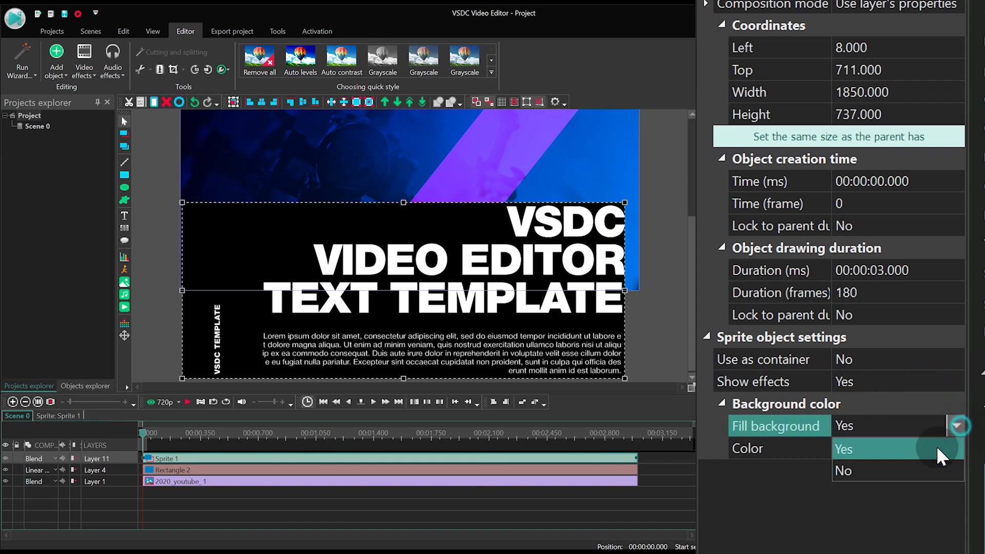
pyautogui.click(920, 464)
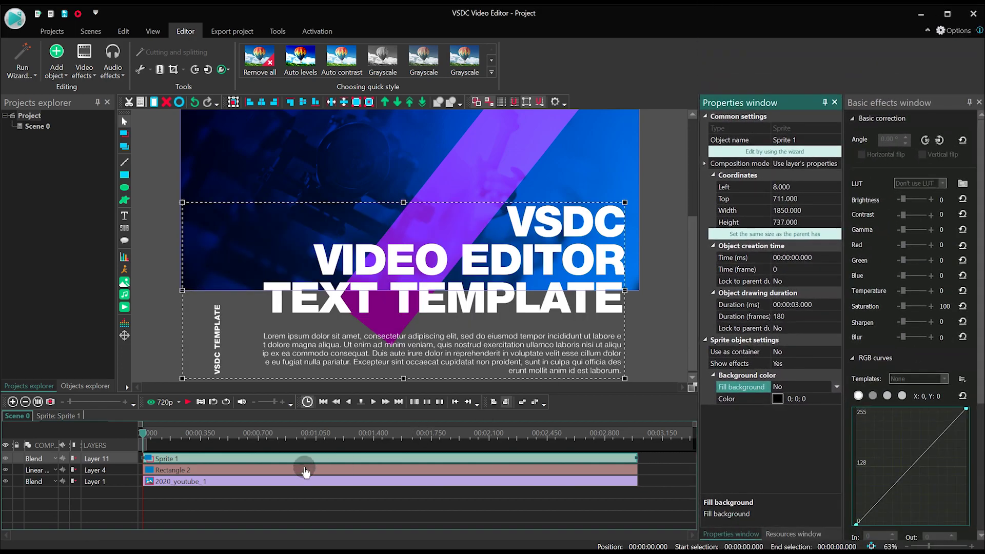
# Step: Inside Sprite 1, add a 1-second Transparency Fade In effect to the texts
pyautogui.doubleClick(259, 458)
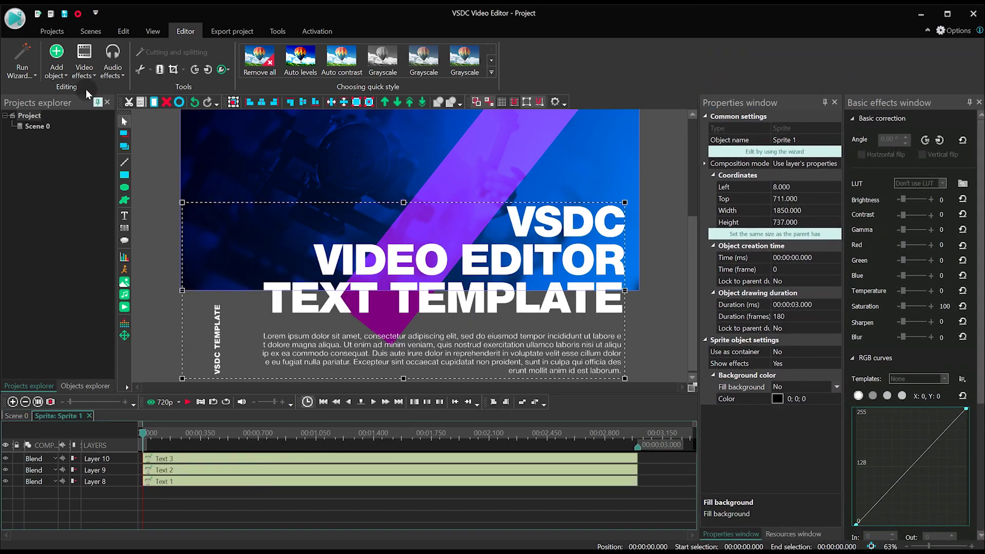
pyautogui.click(82, 72)
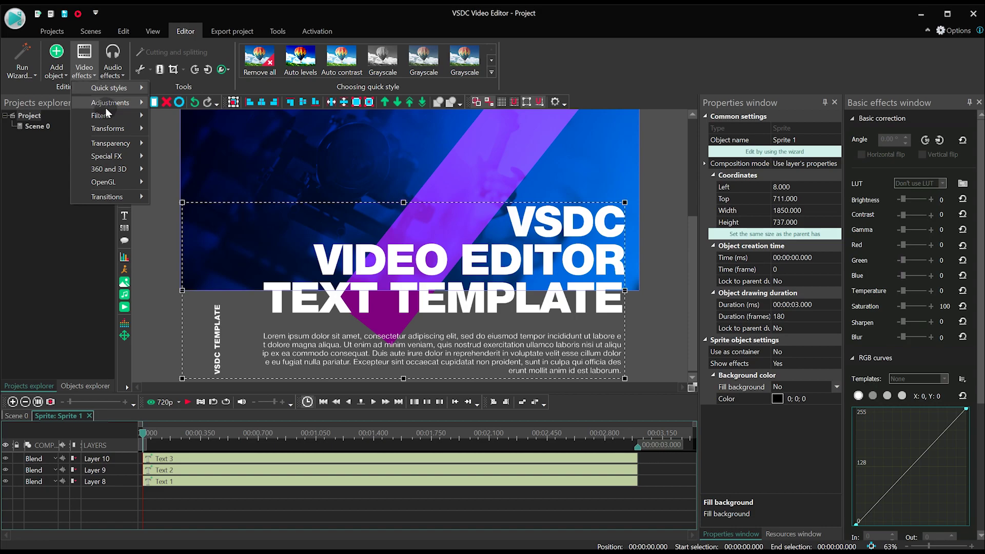
pyautogui.moveTo(138, 148)
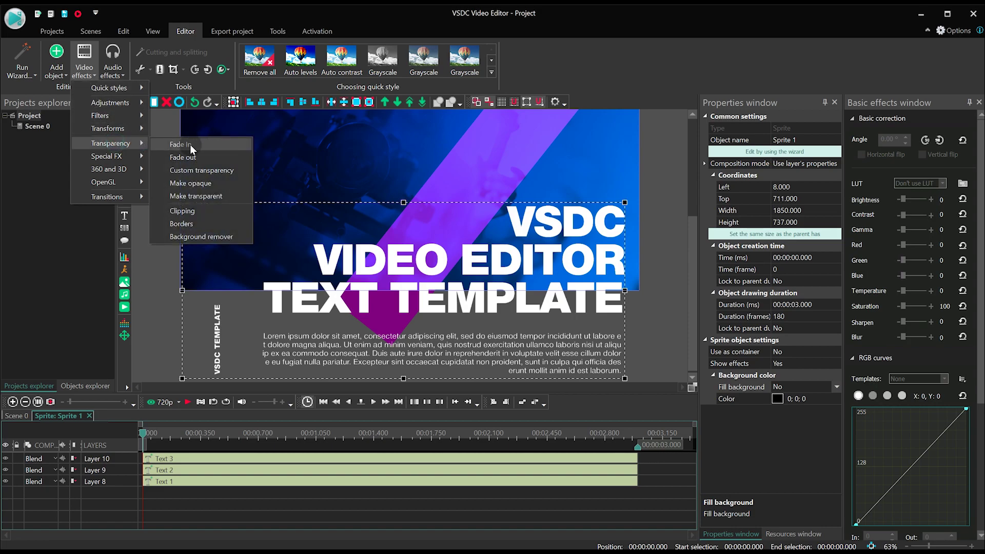
pyautogui.click(198, 145)
pyautogui.press('Return')
pyautogui.click(301, 379)
pyautogui.click(124, 336)
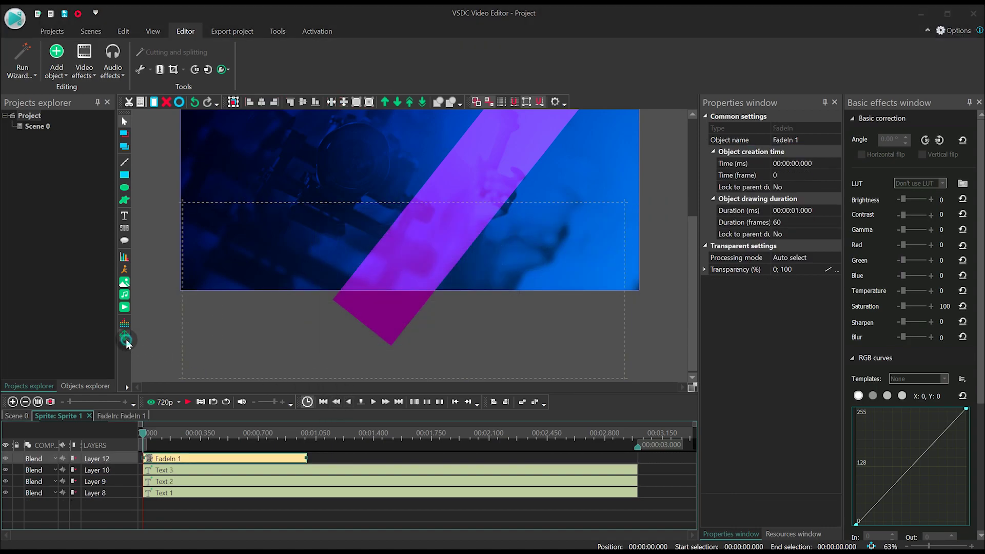
# Step: Add the Movement effect to the texts and nudge the path's upper endpoint into place
pyautogui.press('Return')
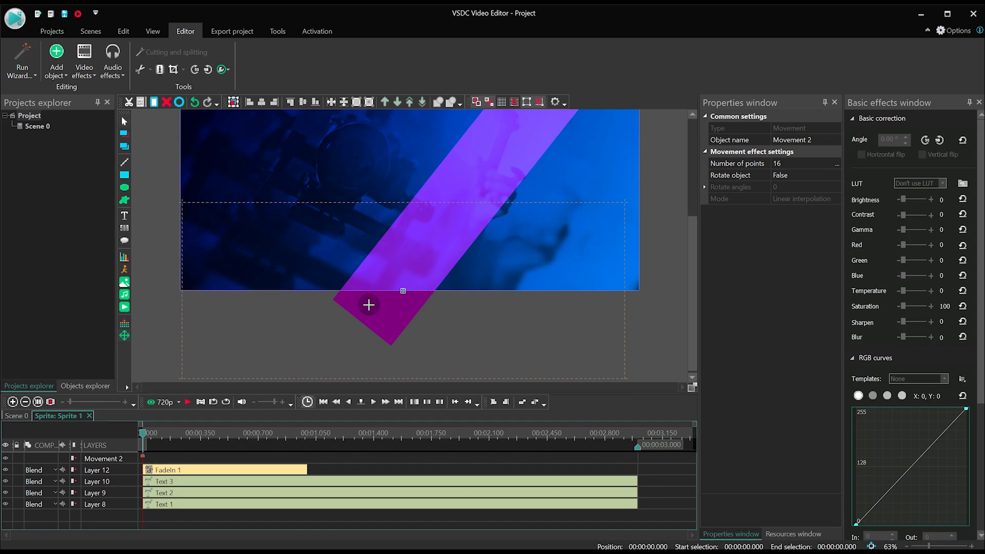
pyautogui.scroll(3, 396, 296)
pyautogui.click(402, 367)
pyautogui.moveTo(404, 213); pyautogui.dragTo(399, 222)
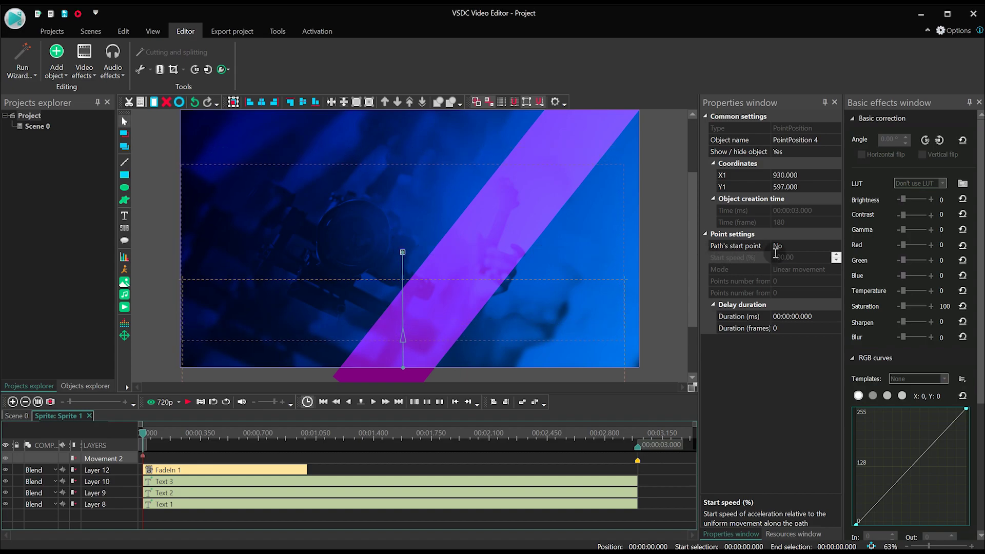
# Step: Set the path start point to Yes with start speed 0, and place the point at 1 s
pyautogui.click(821, 243)
pyautogui.click(837, 245)
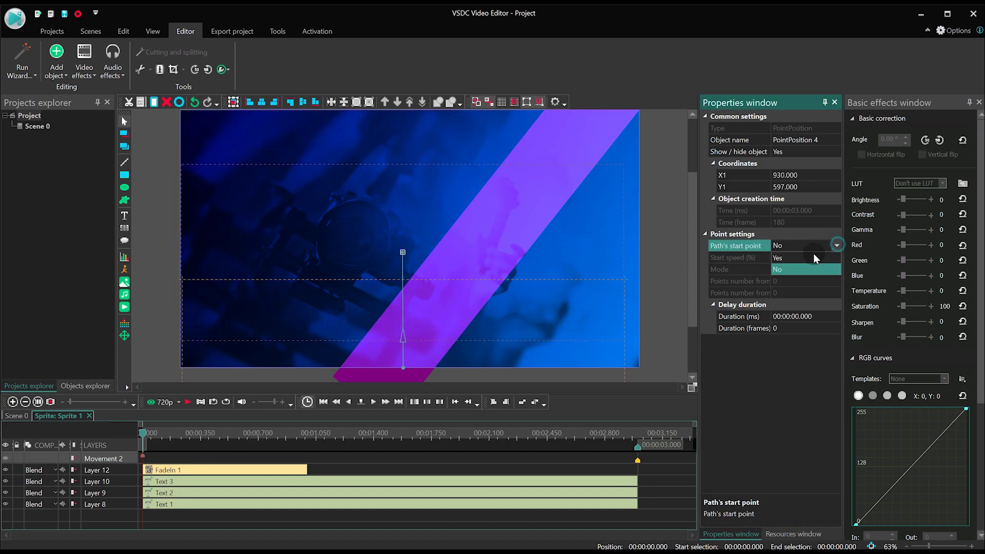
pyautogui.click(812, 258)
pyautogui.click(815, 258)
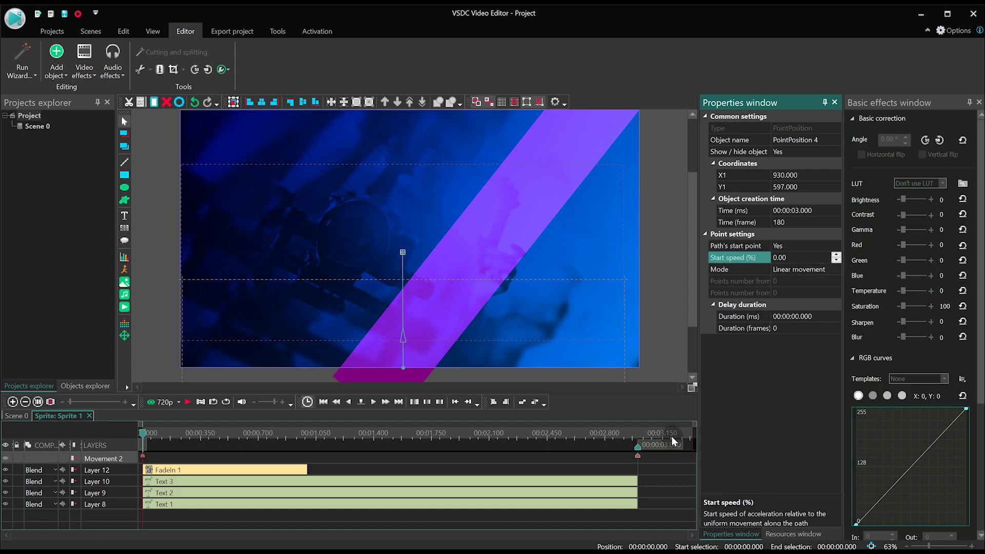
pyautogui.moveTo(638, 462); pyautogui.dragTo(492, 461)
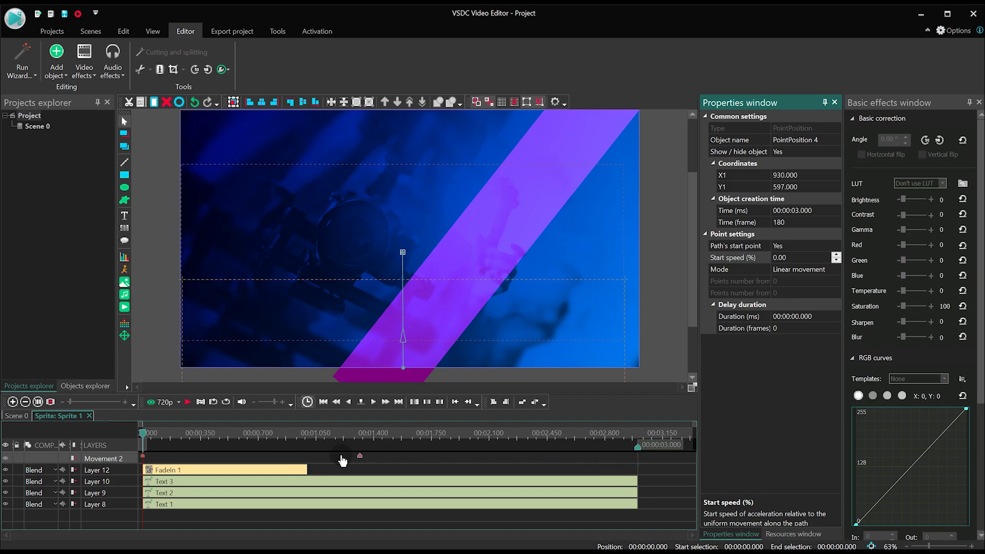
pyautogui.moveTo(309, 460); pyautogui.dragTo(308, 456)
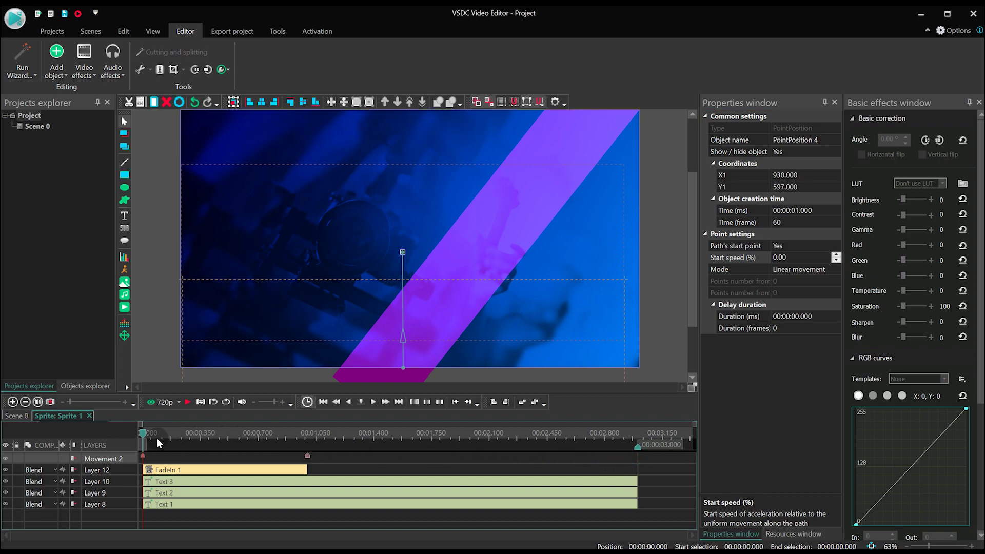